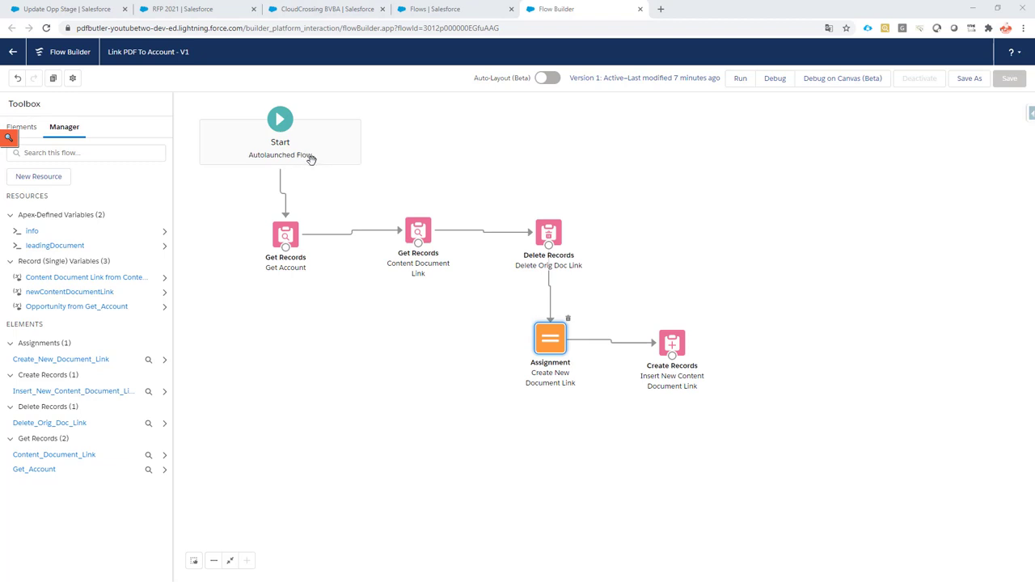
- Inspect the info variable's name, Apex class and input availability, and close it without changes
double_click(32, 233)
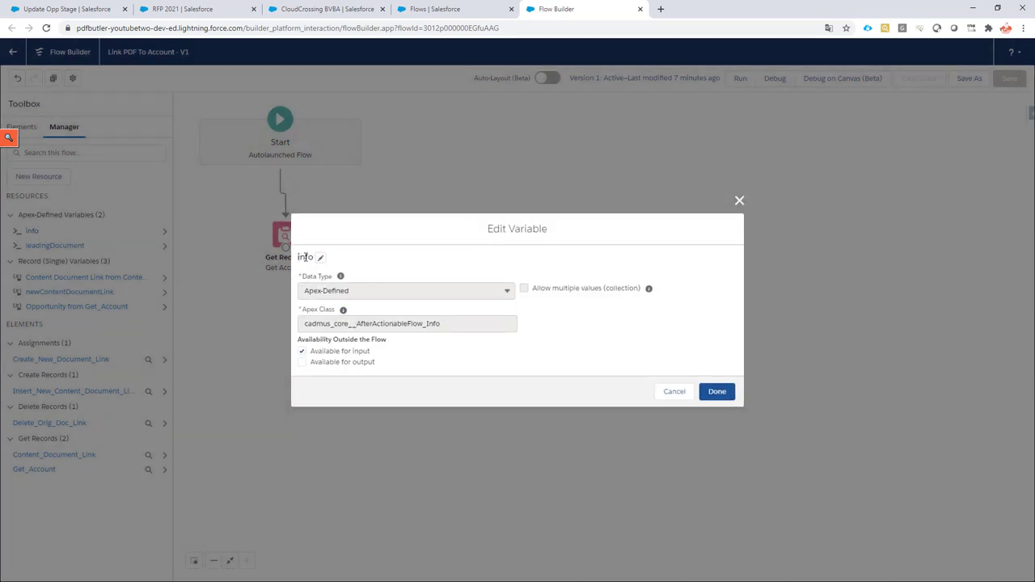
double_click(308, 258)
left_click(302, 324)
double_click(335, 325)
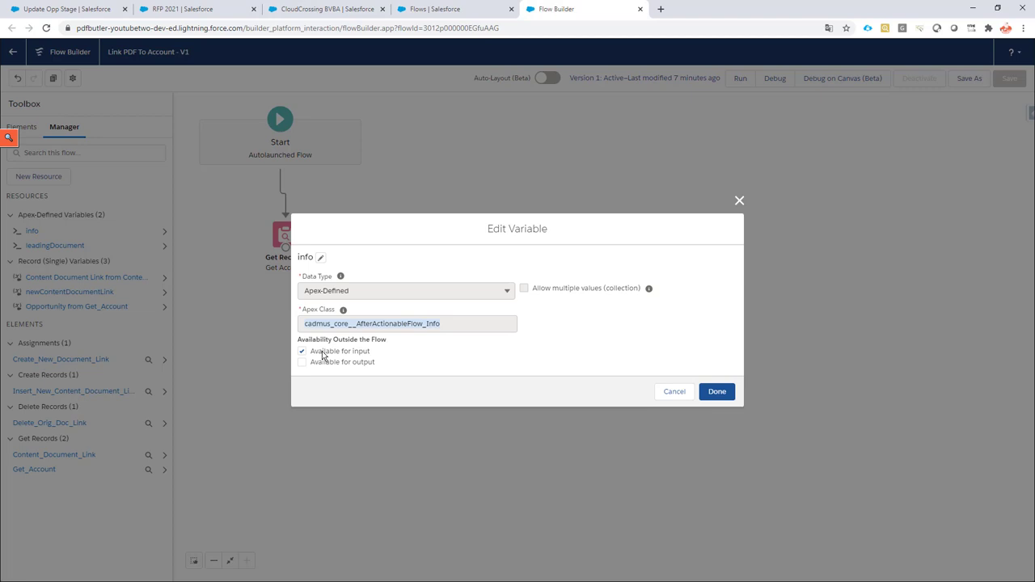
left_click(681, 393)
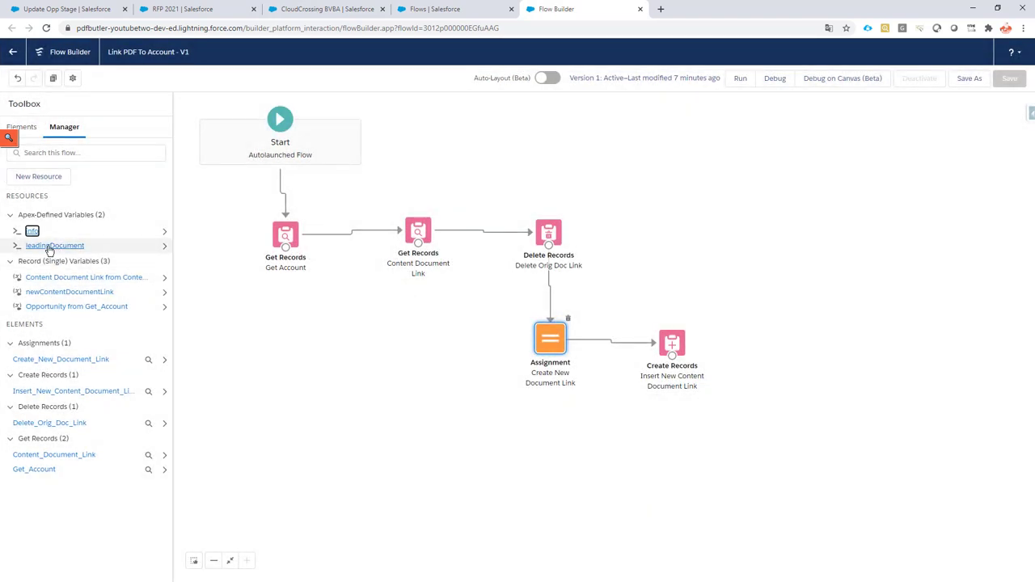
- Inspect the leadingDocument variable's name, Apex class and input availability, and close it without changes
left_click(49, 247)
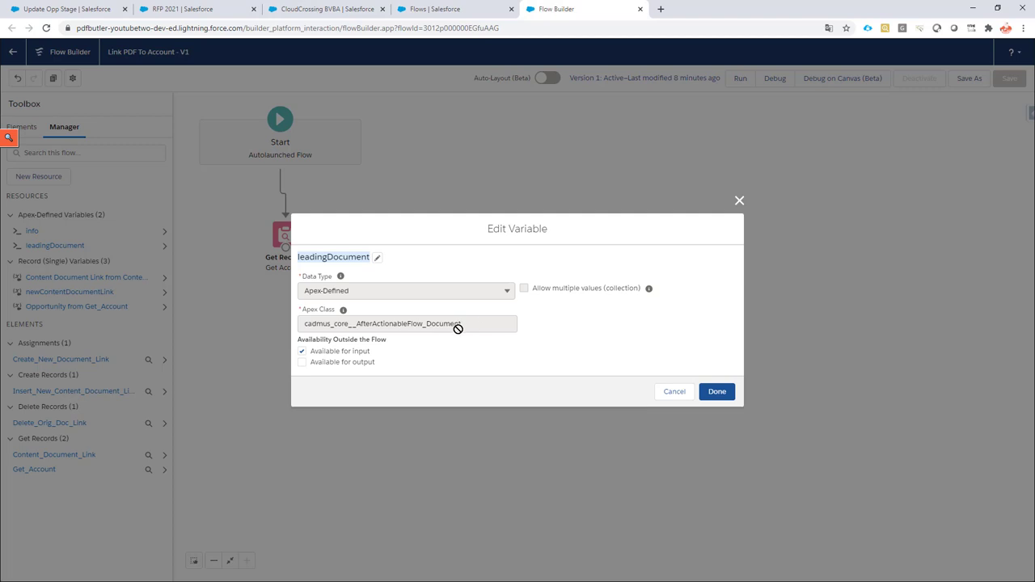
left_click(301, 352)
left_click(674, 393)
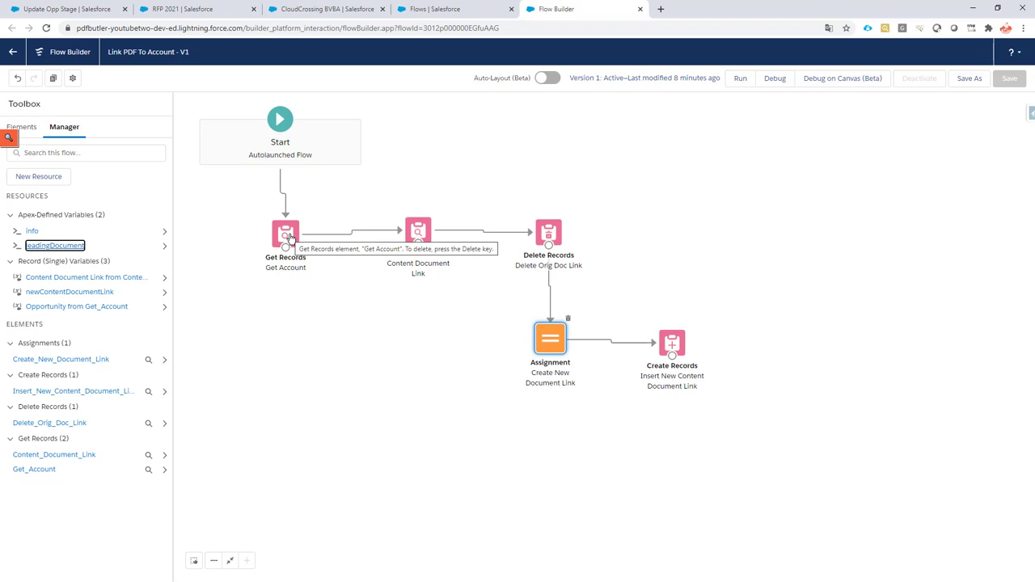
- Review the Get Account element's record filter value and stored opportunity fields, and close it without saving
double_click(287, 235)
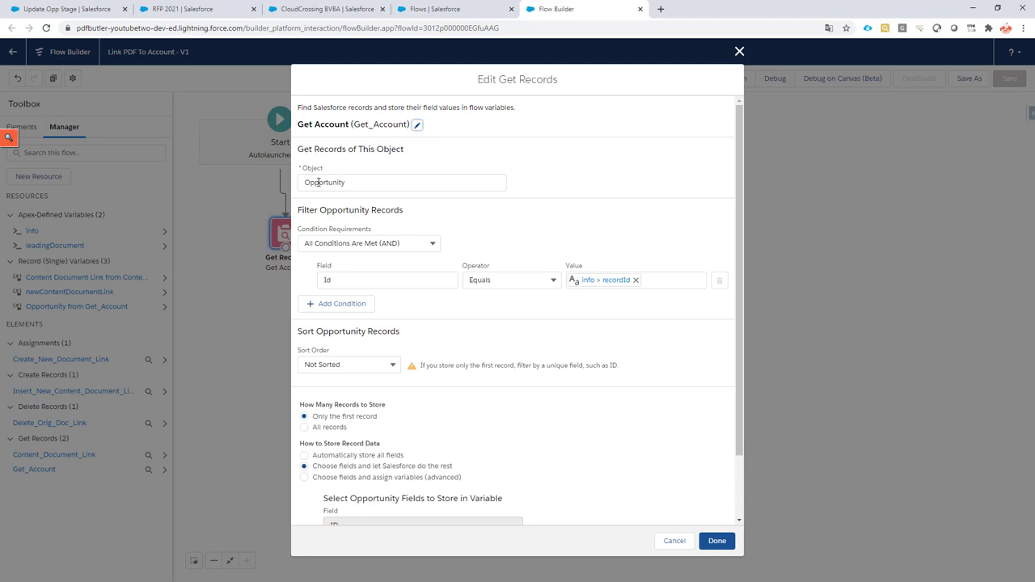
left_click(595, 281)
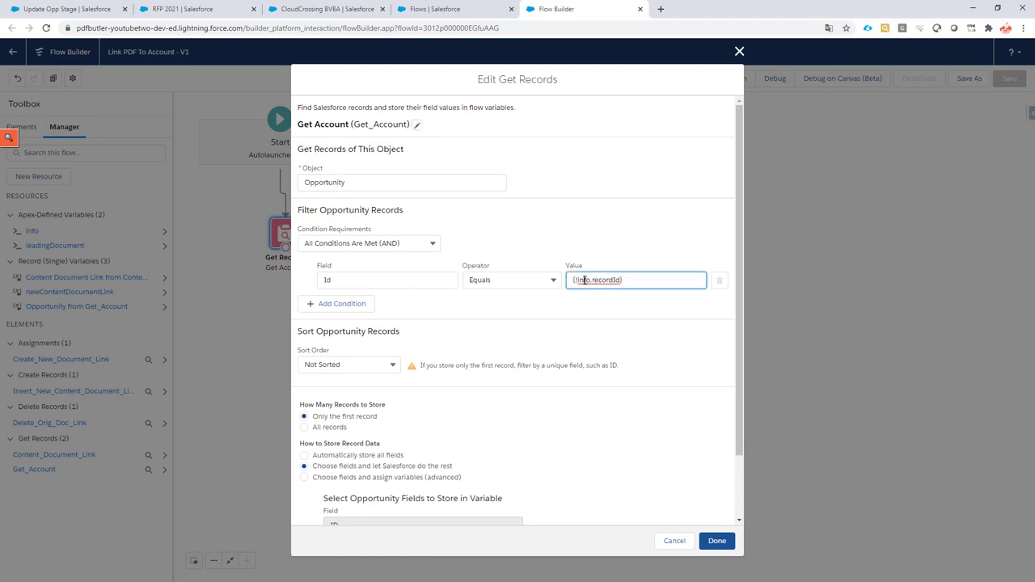
left_click(584, 280)
scroll(444, 366, "down", 2)
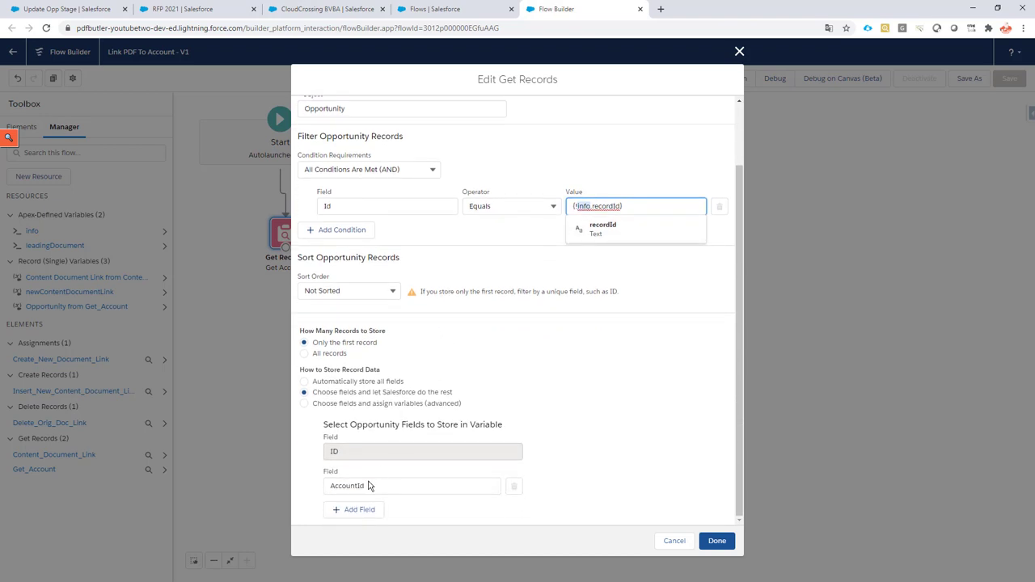
left_click(366, 486)
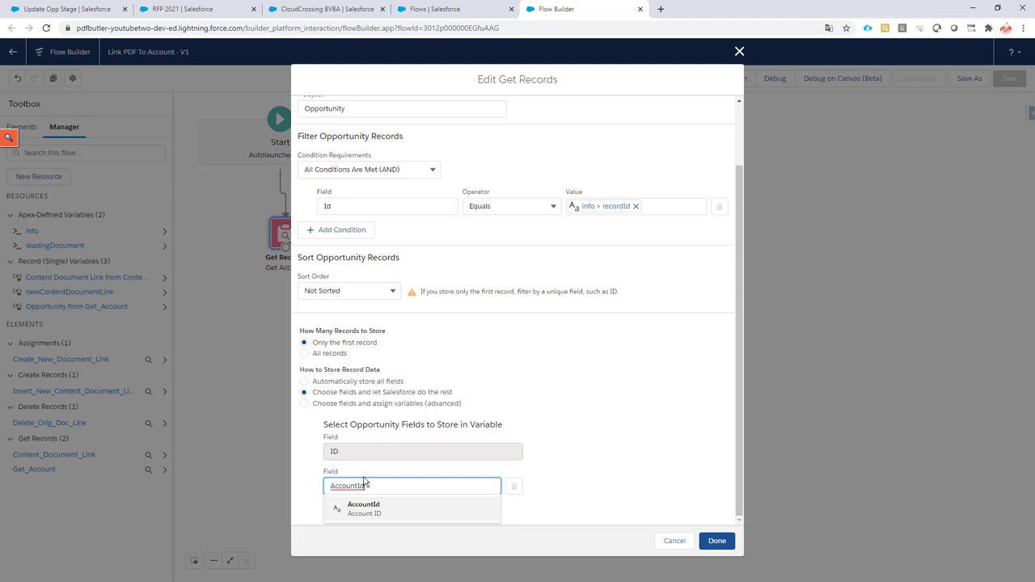
left_click(671, 545)
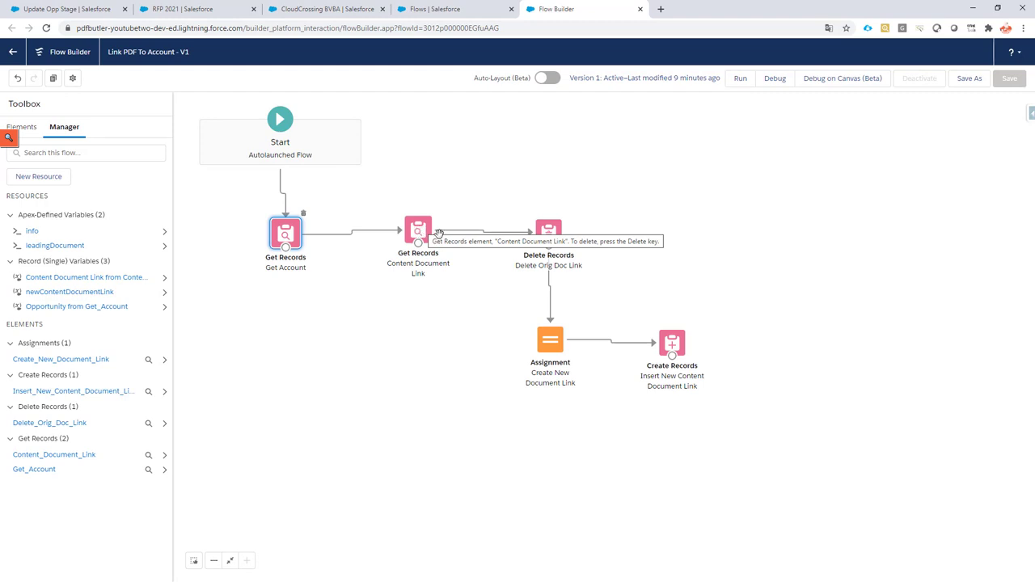
- Review the Content Document Link lookup's filter field, filter value and stored fields, and close it without saving
left_click_drag(419, 233, 418, 235)
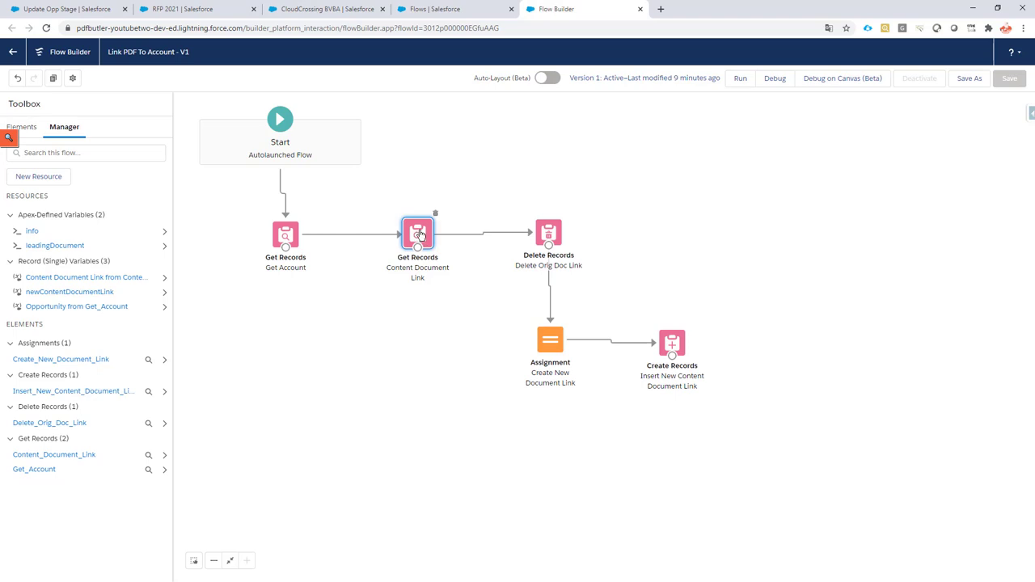
double_click(418, 234)
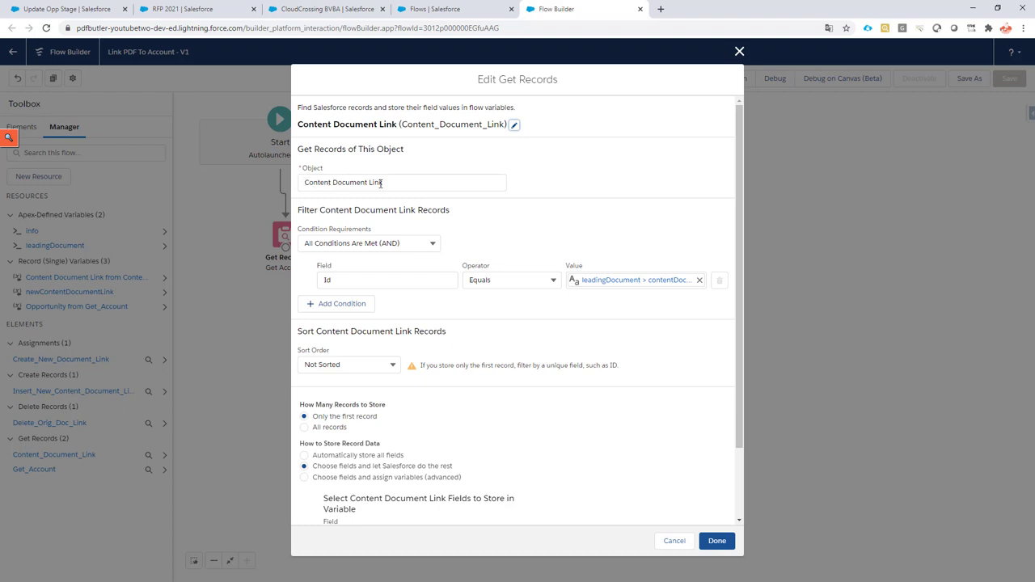
left_click(349, 280)
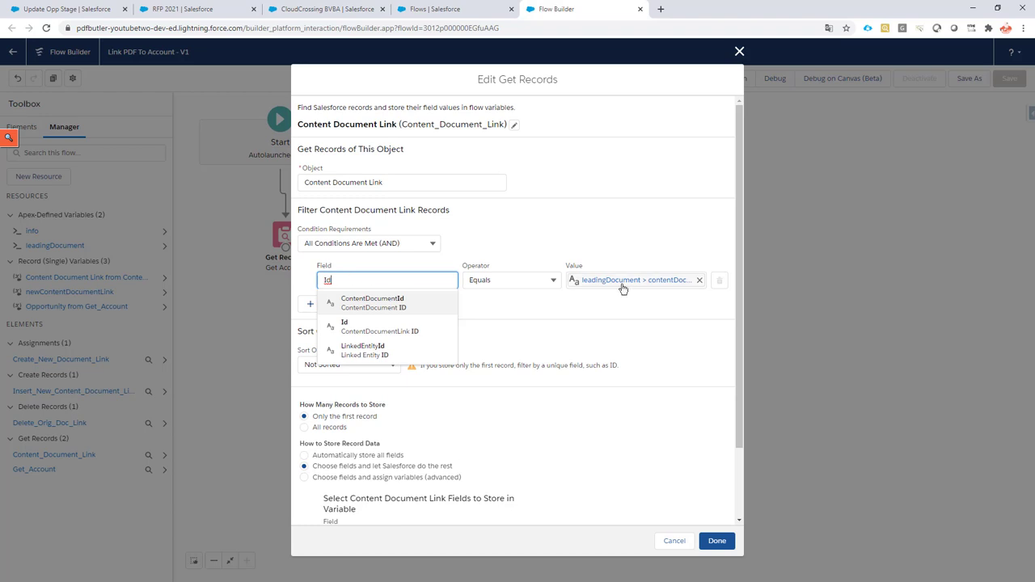
left_click(634, 283)
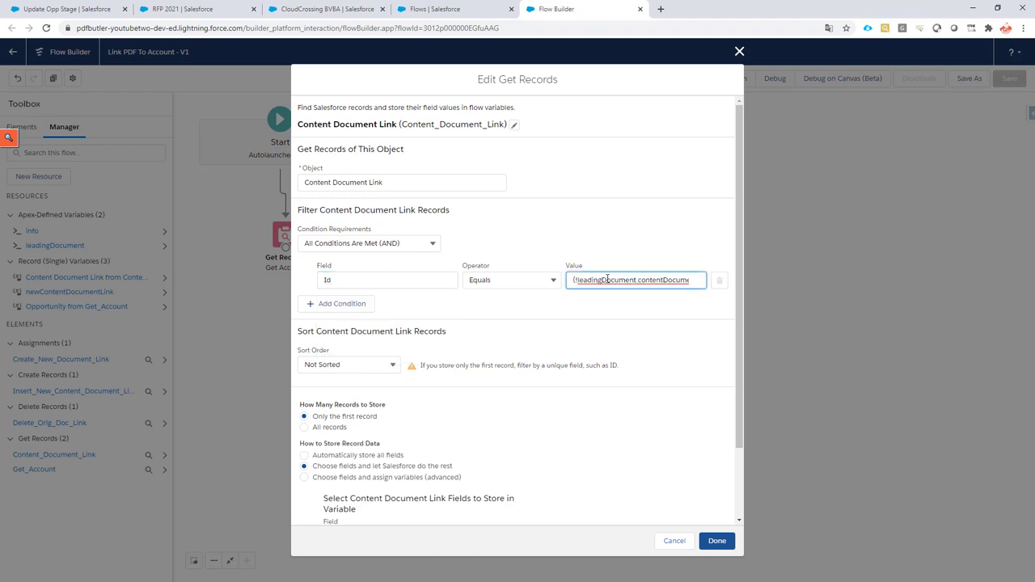
left_click(606, 280)
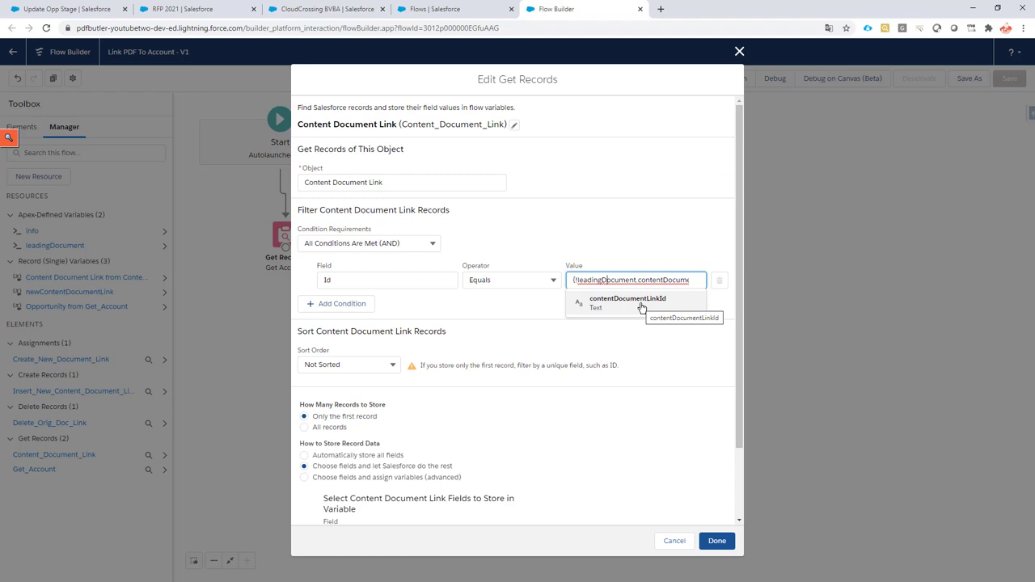
left_click(507, 311)
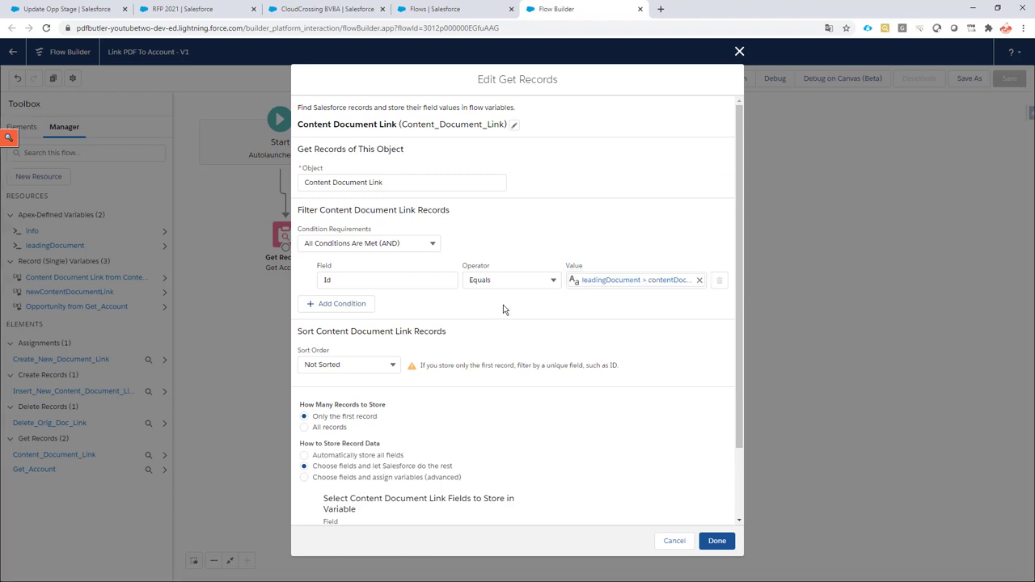
scroll(489, 328, "down", 2)
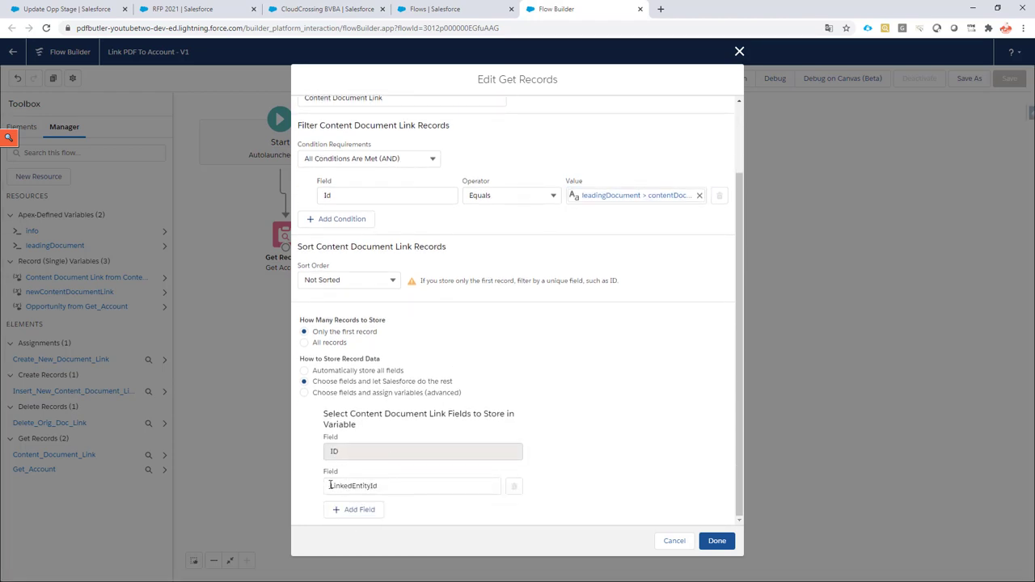
left_click(330, 486)
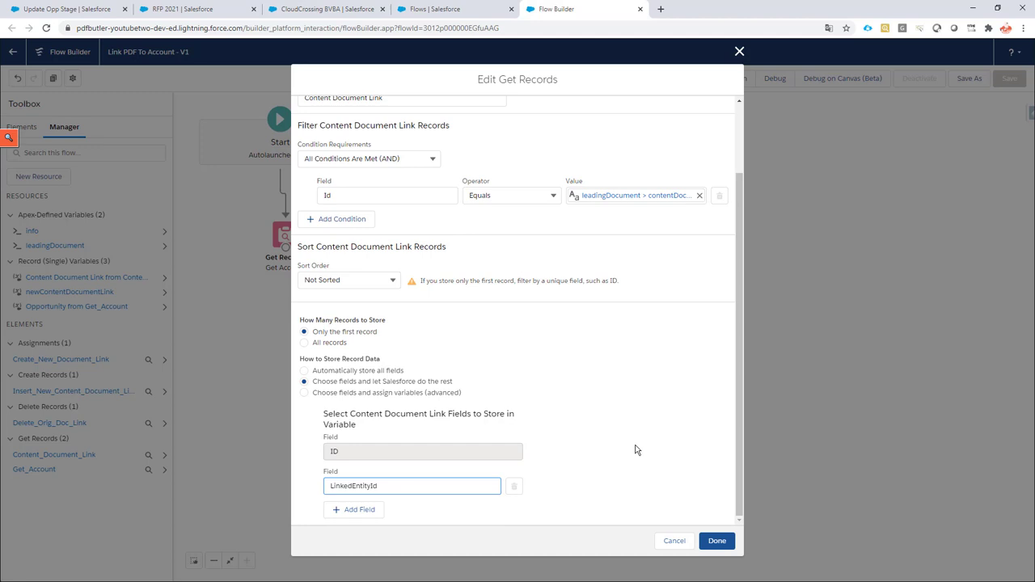
left_click(636, 450)
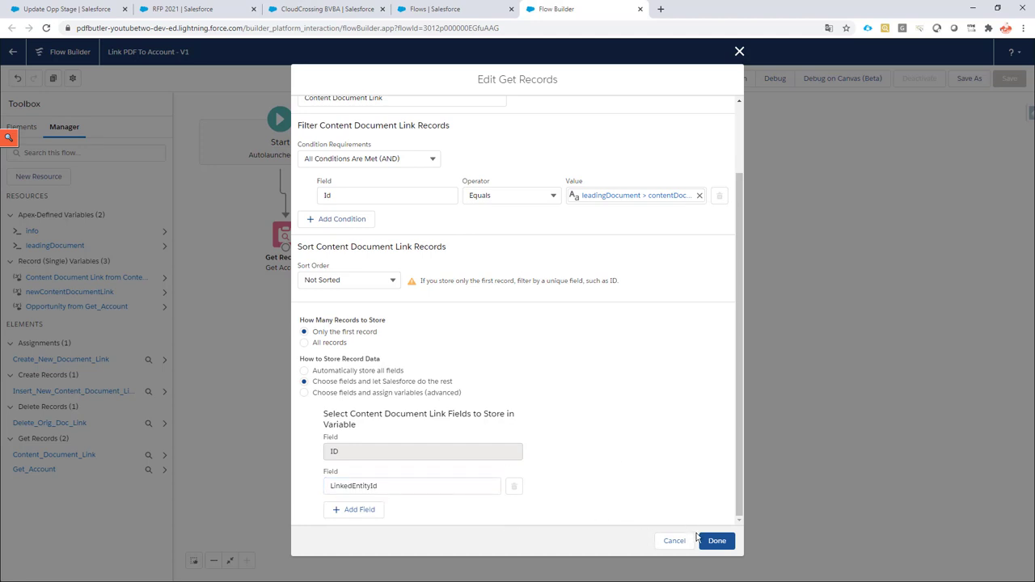
left_click(674, 541)
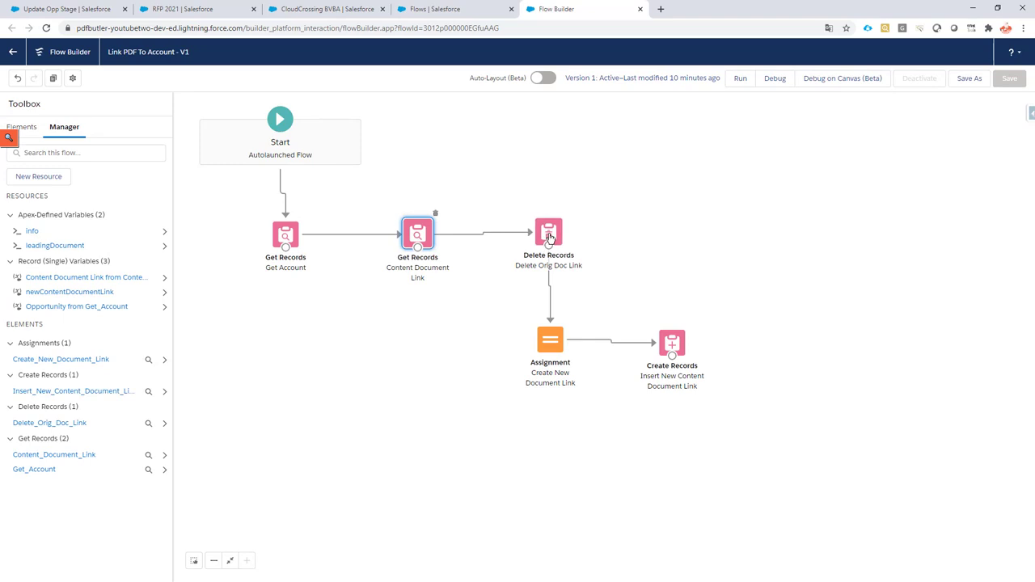
- Select the Delete Orig Doc Link element on the canvas
left_click(548, 236)
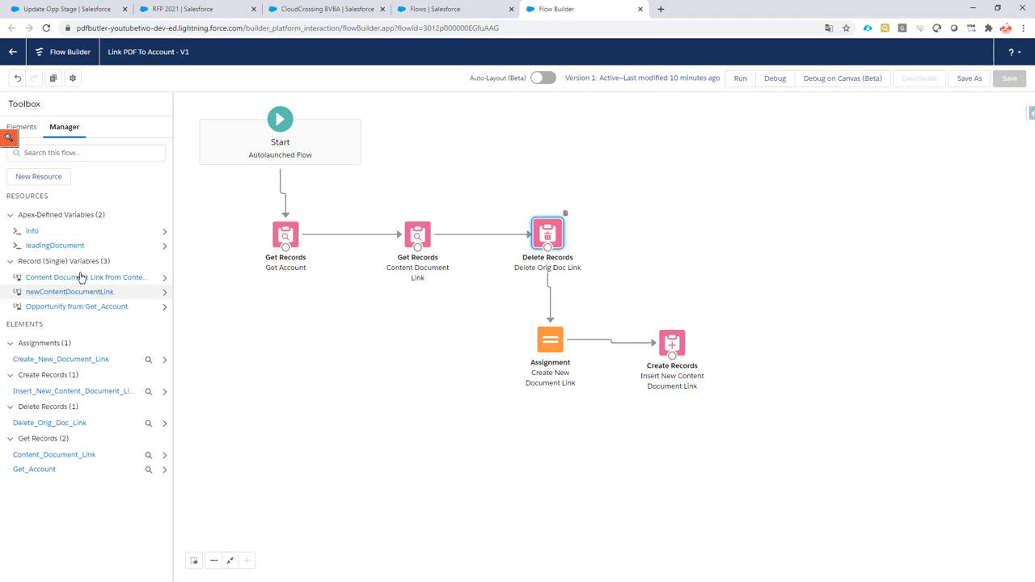
- Start a new variable resource with the API name newContentDocLink and the data type Record
left_click(45, 178)
left_click(365, 272)
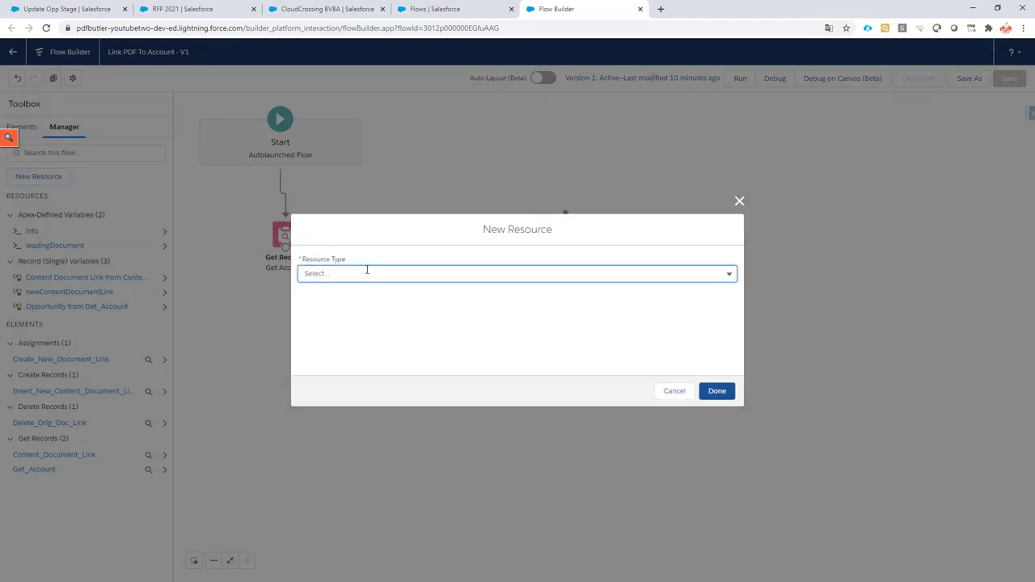
left_click(359, 298)
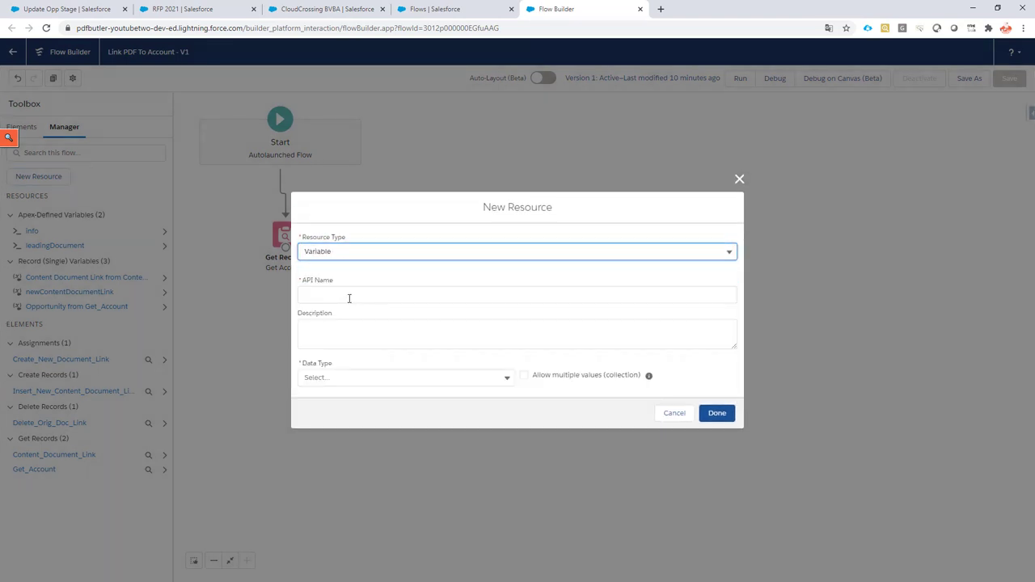
left_click(349, 297)
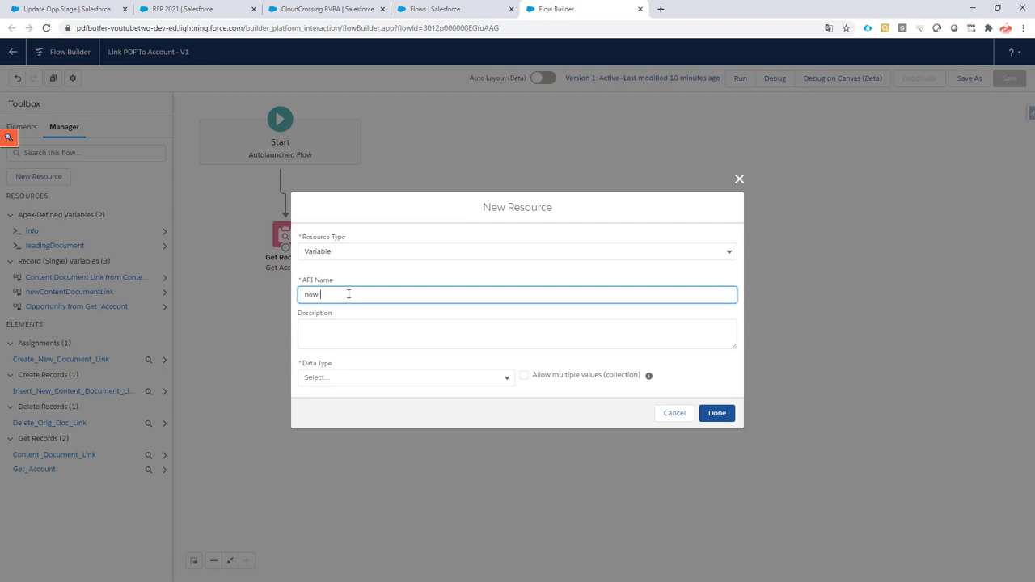
key("BackSpace")
key("BackSpace")
left_click(344, 380)
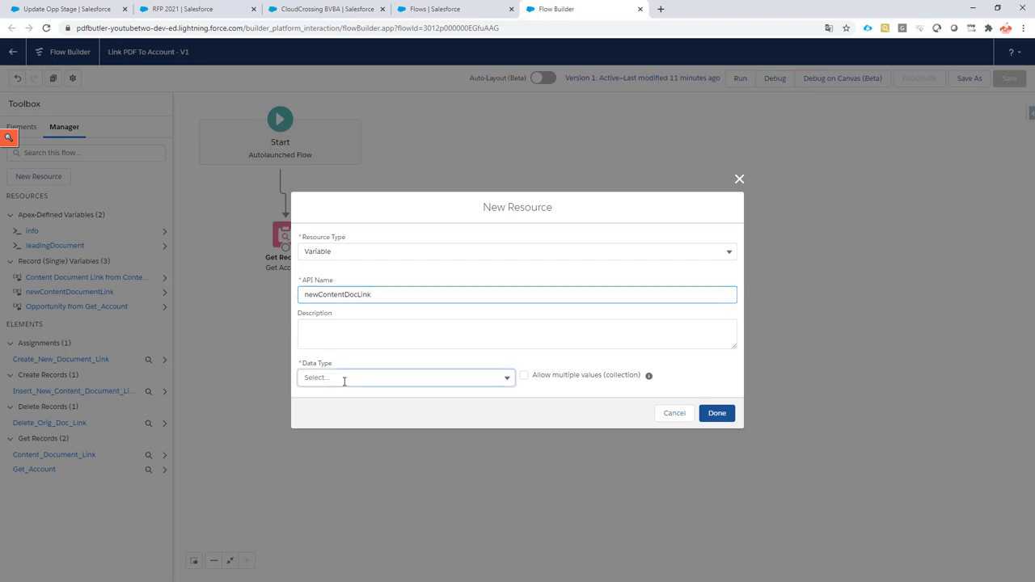
left_click(354, 418)
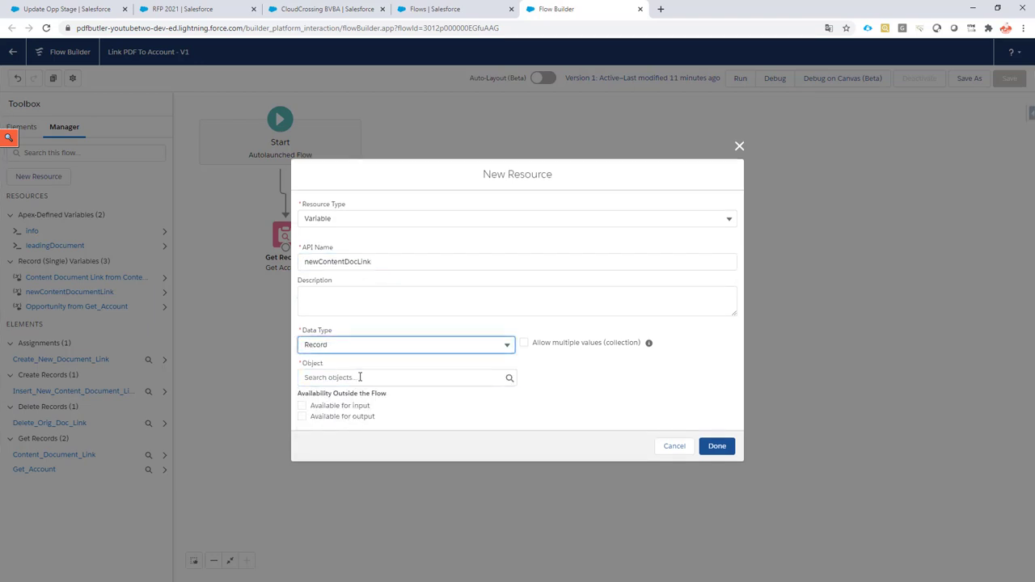
- Set the new variable's object to Content Document Link and discard the resource
left_click(360, 377)
type("c")
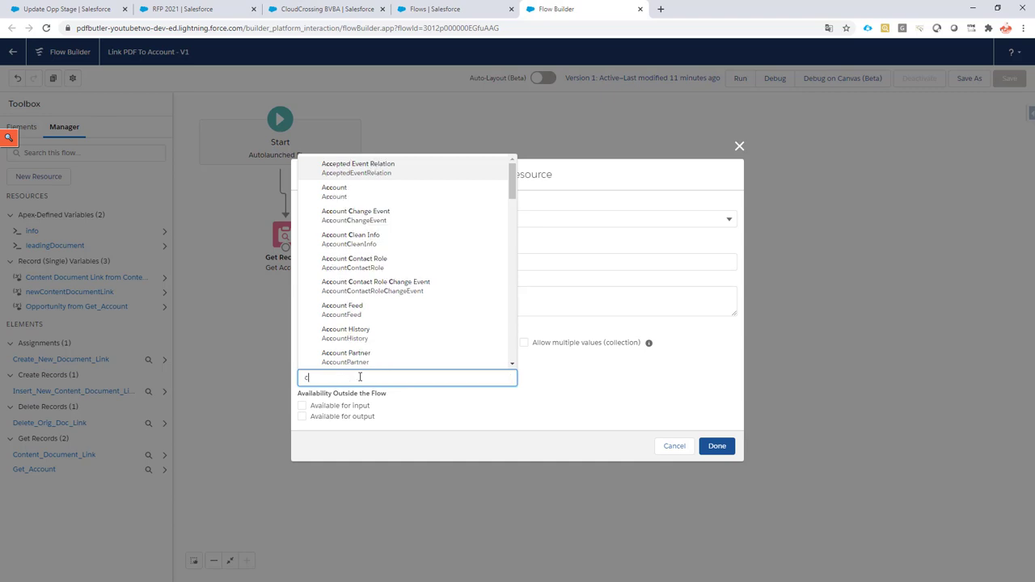
type("ontent docume")
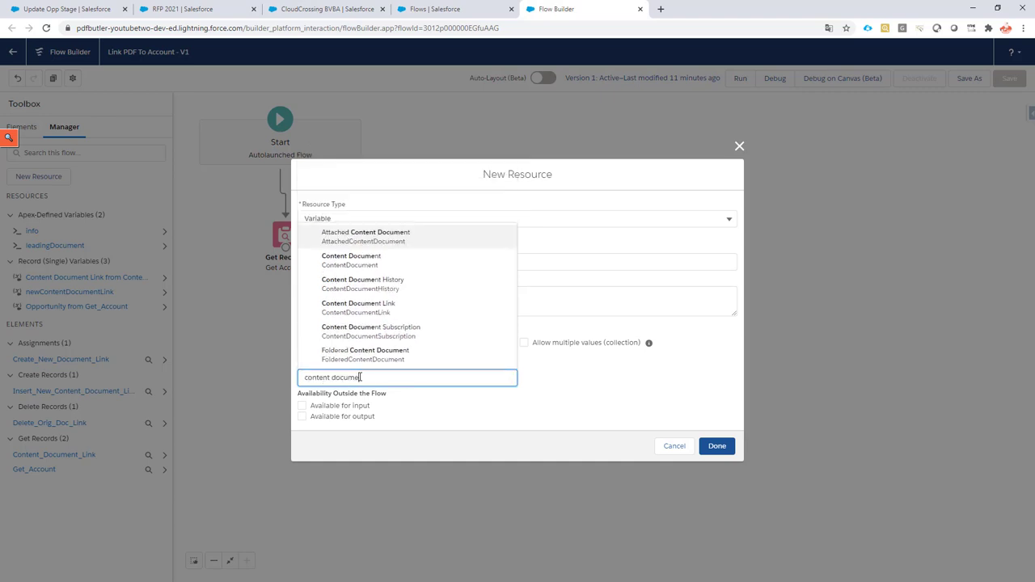
type("nt link")
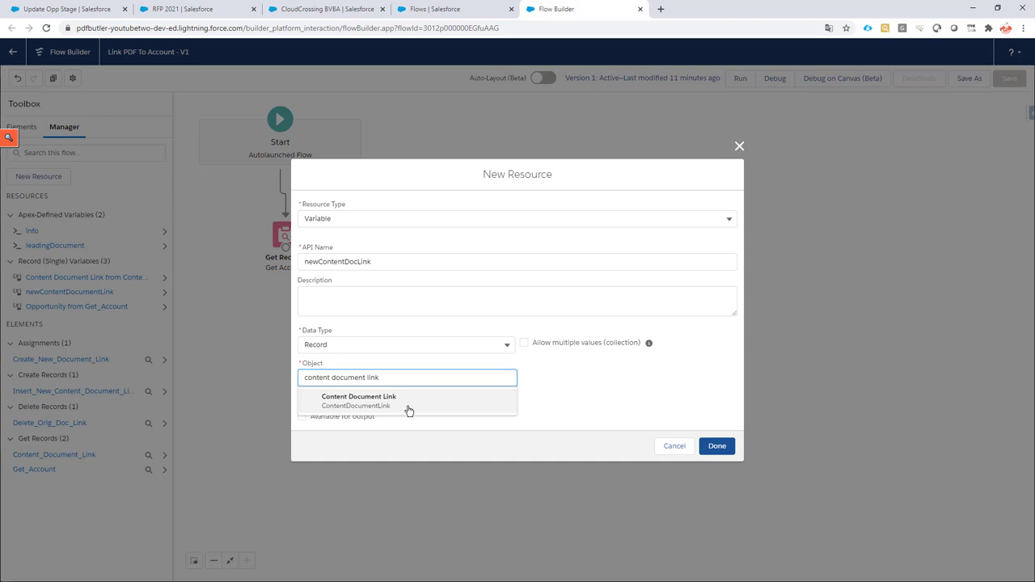
left_click(406, 408)
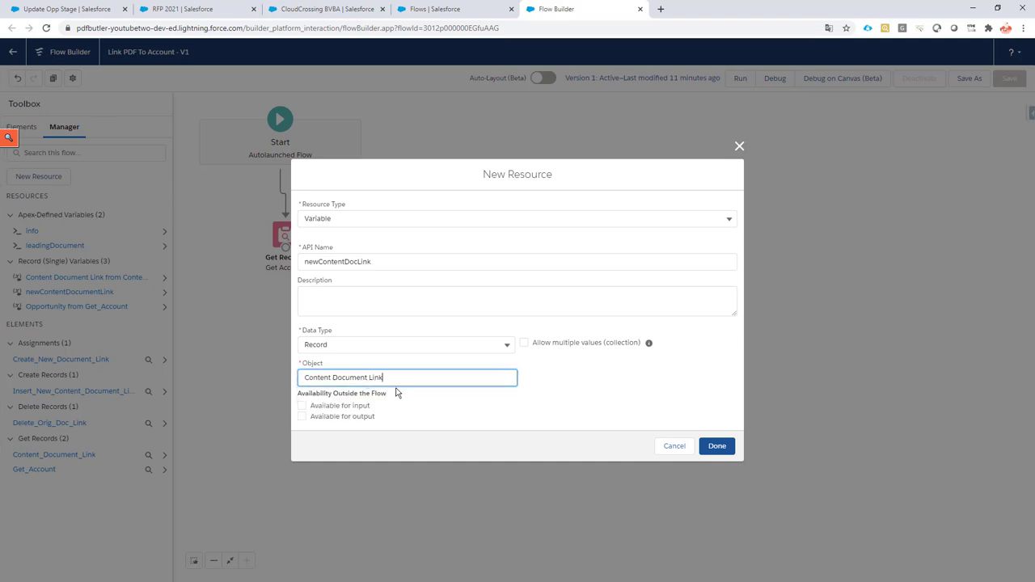
left_click(675, 448)
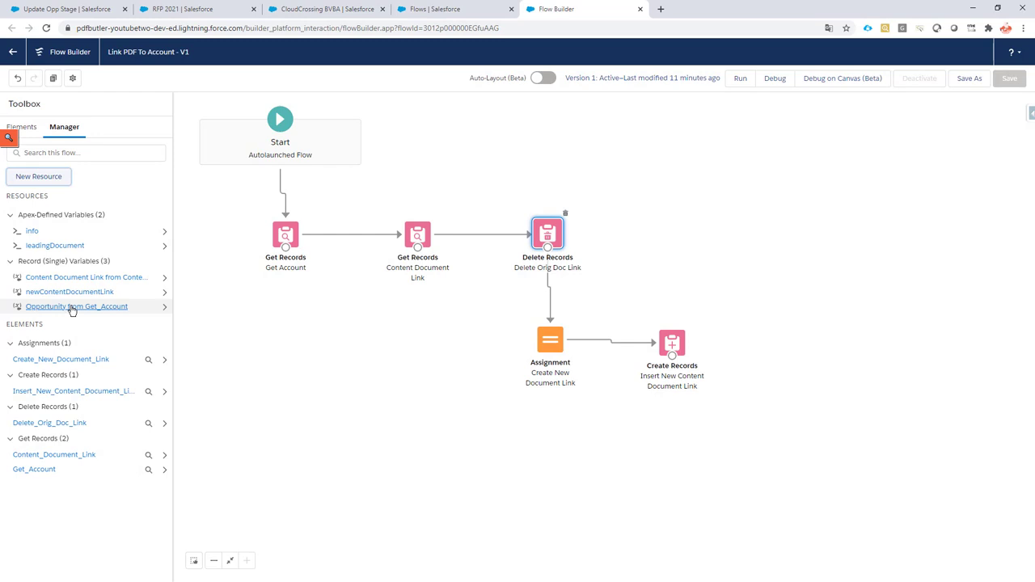
- Inspect the existing newContentDocumentLink variable's data type and object, and close it without changes
left_click(67, 293)
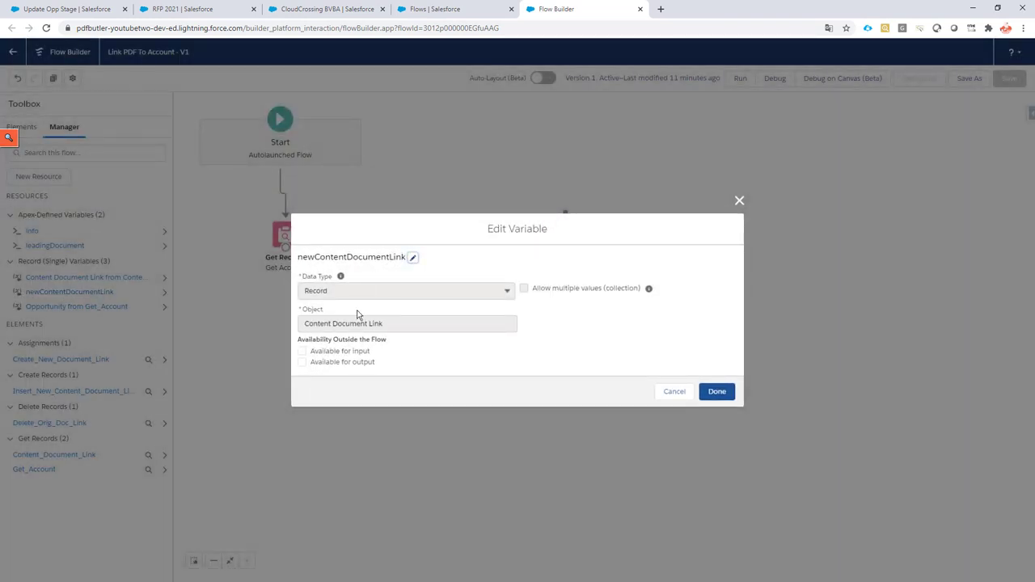
left_click(674, 391)
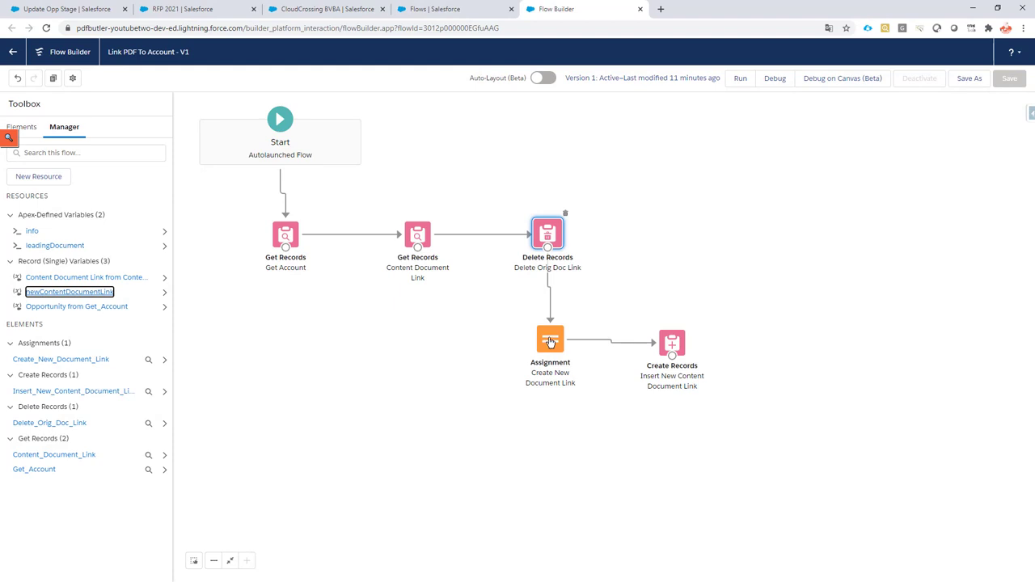
- Open the Create New Document Link assignment and inspect the variable and value of its content document ID row
left_click(550, 340)
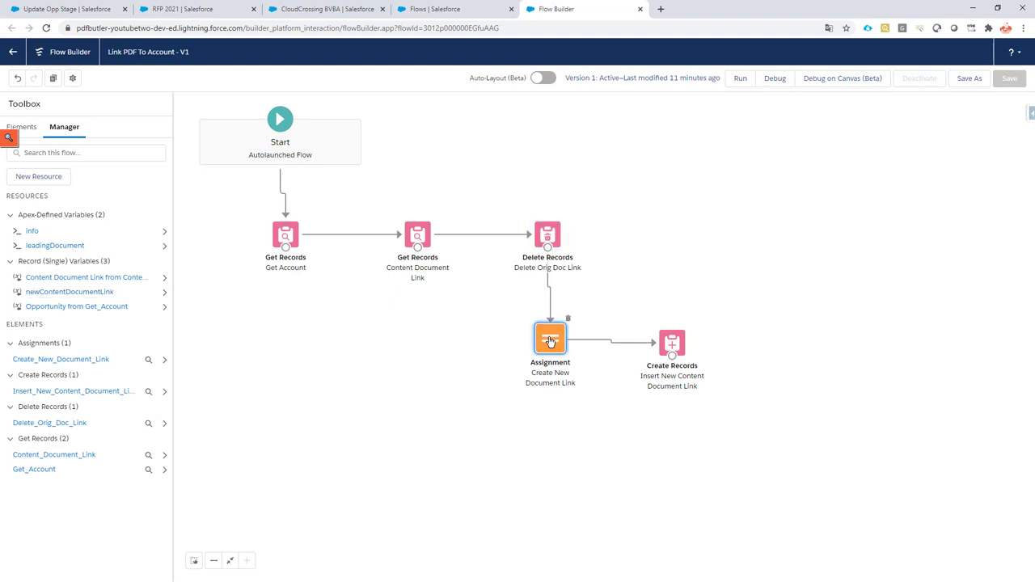
double_click(551, 341)
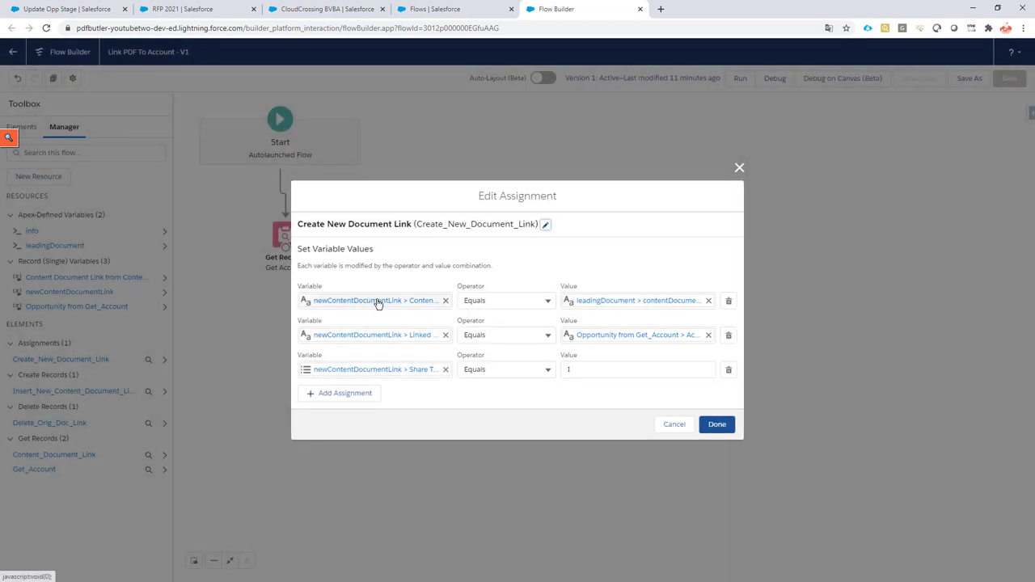
left_click(377, 302)
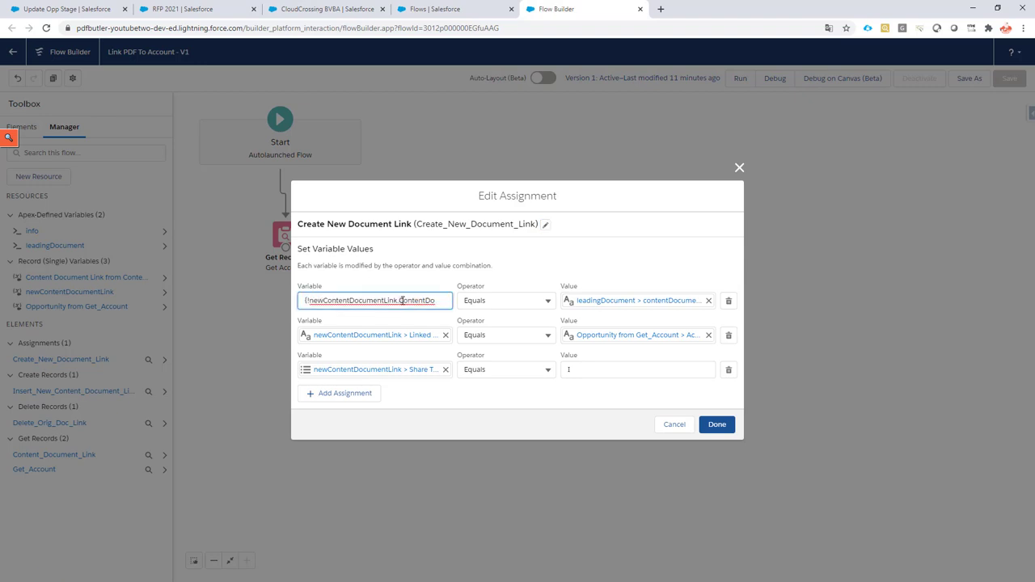
left_click_drag(402, 300, 444, 301)
left_click(402, 300)
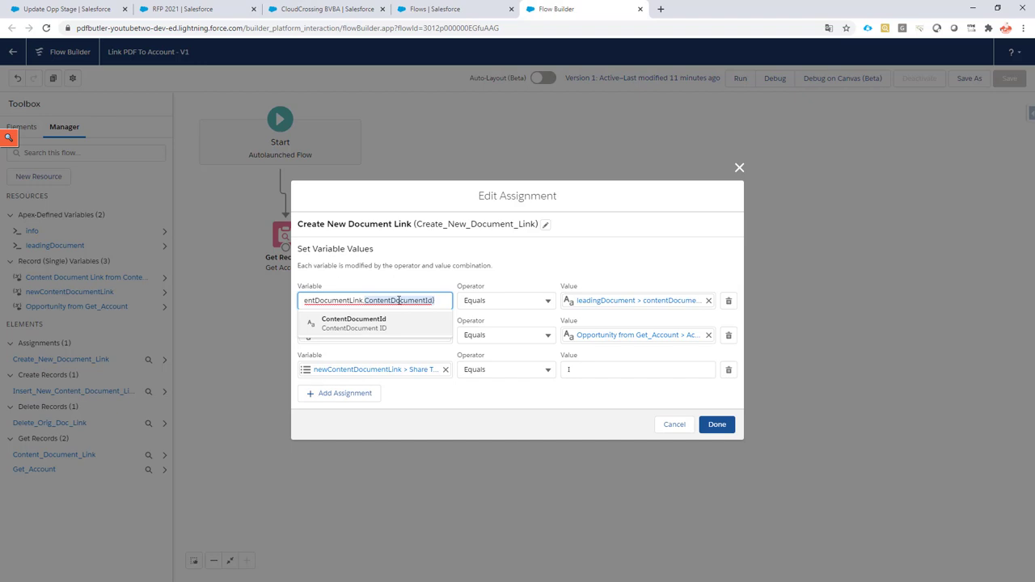
left_click(653, 301)
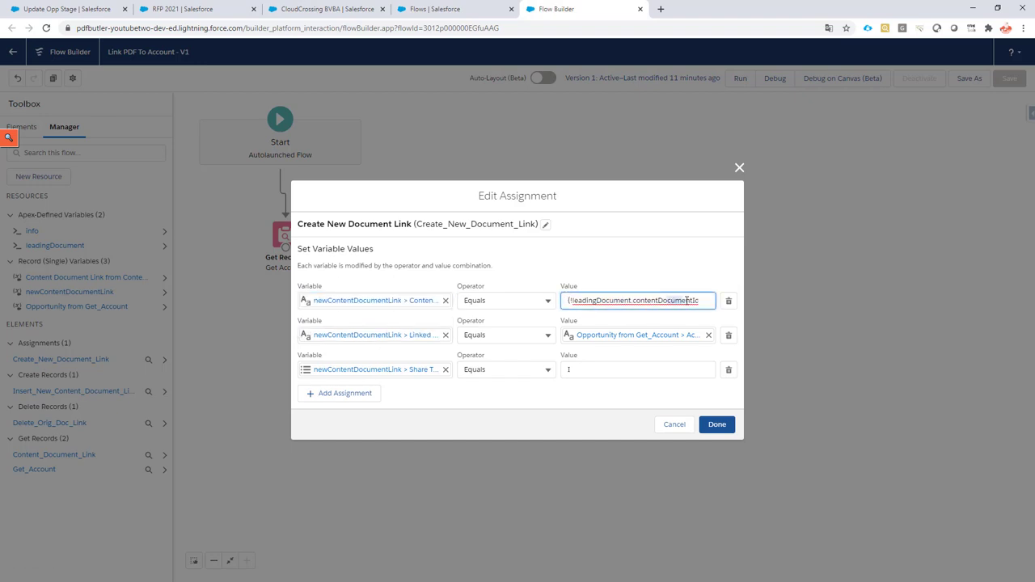
type("}")
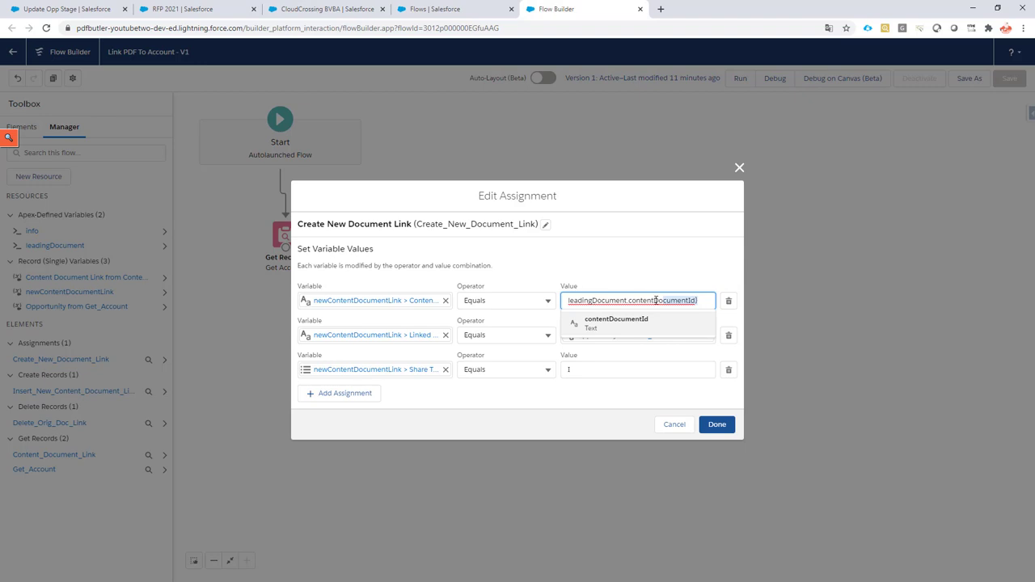
- Inspect the linked entity and share type rows of the assignment and close it without changes
left_click(395, 335)
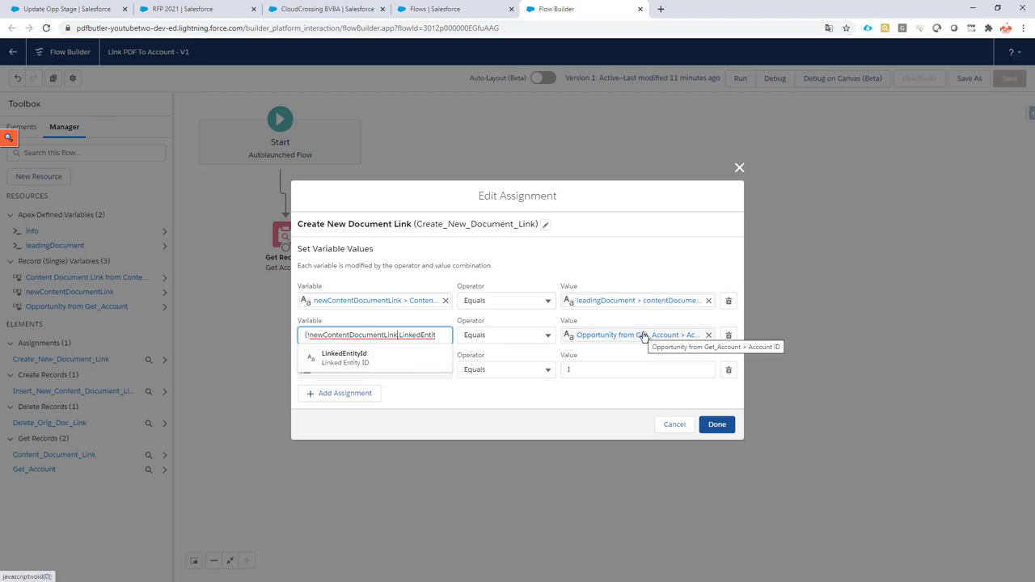
left_click(646, 335)
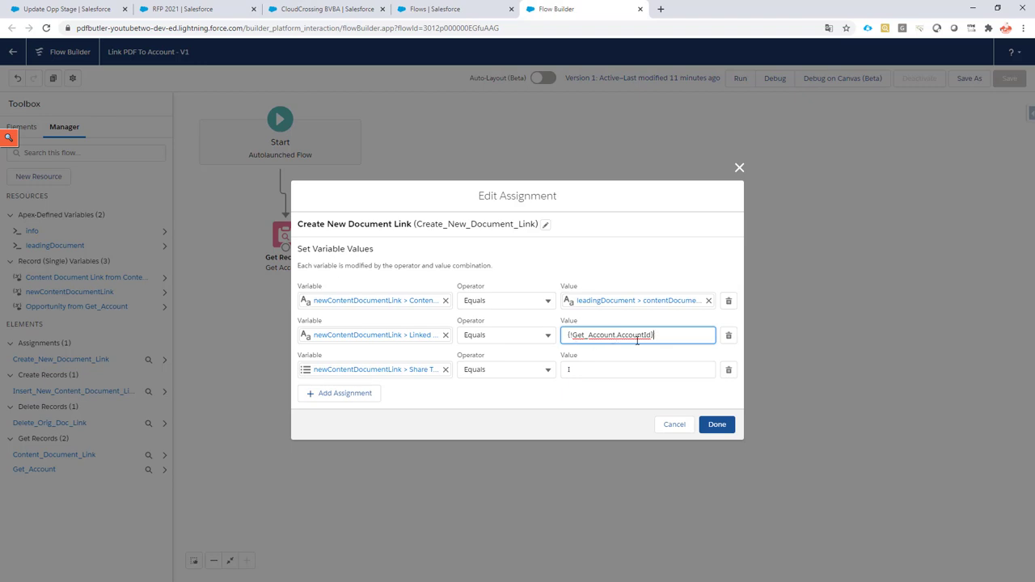
left_click(407, 370)
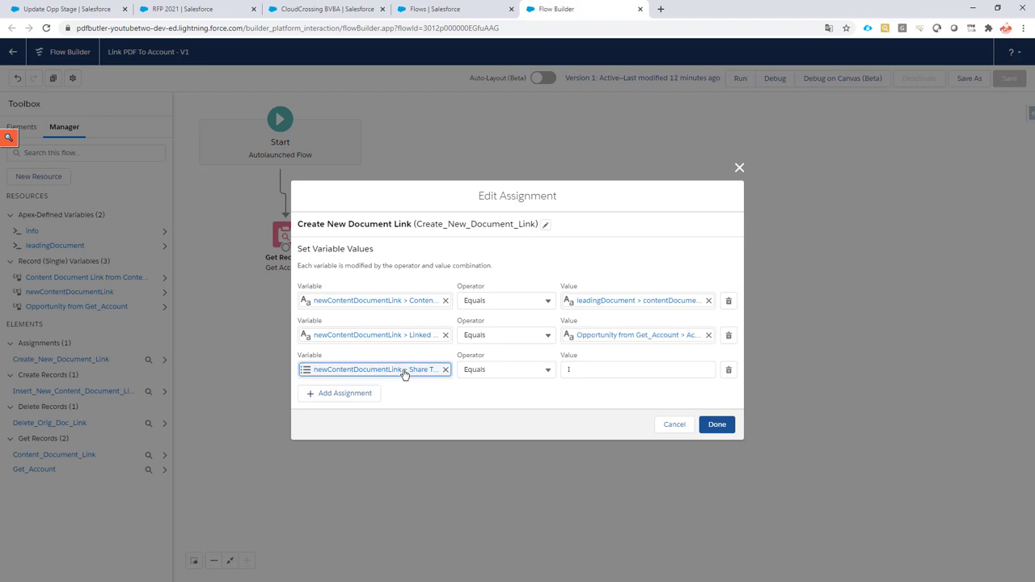
left_click(570, 370)
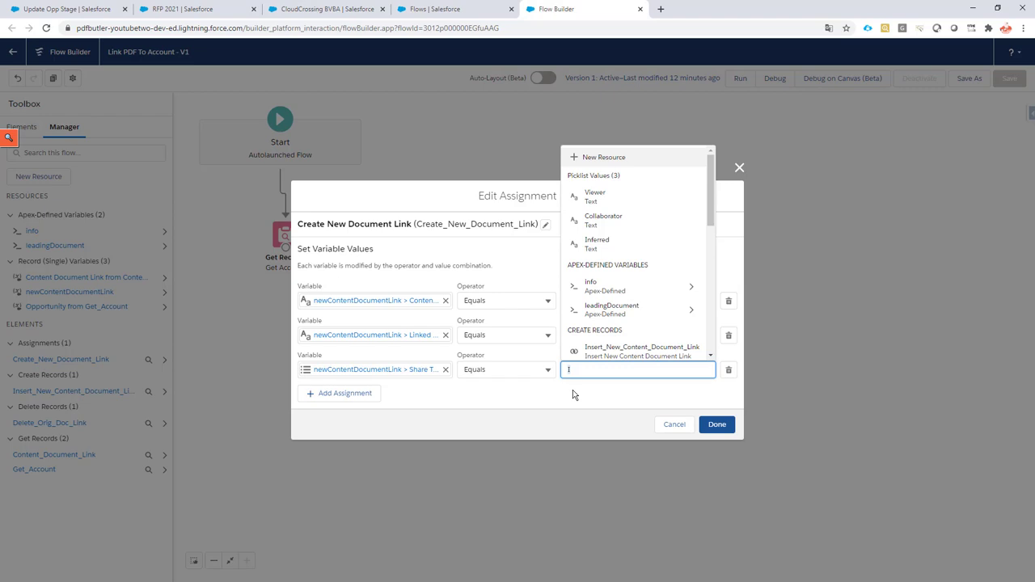
left_click(674, 424)
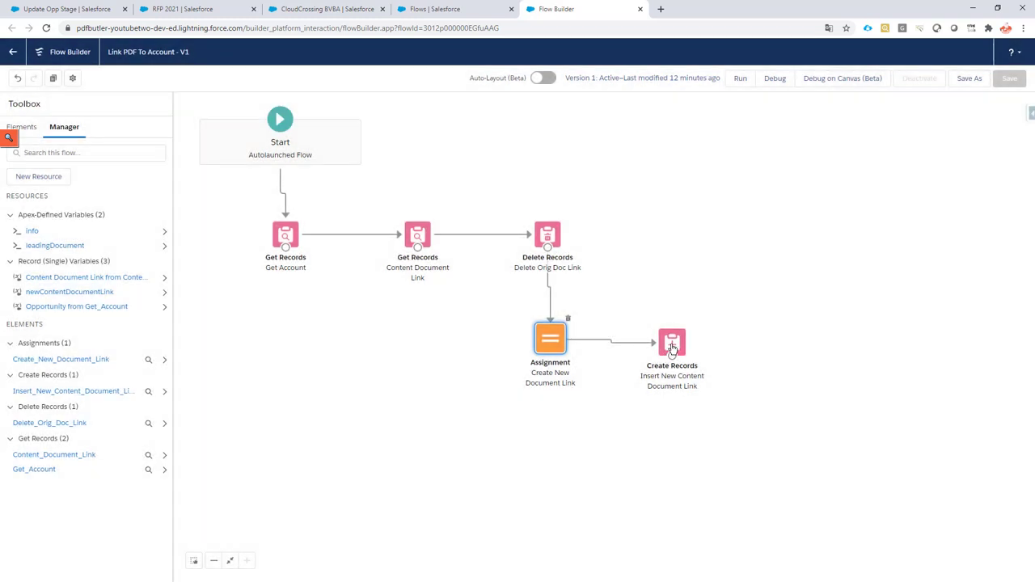
- Inspect the Insert New Content Document Link element's record settings and close it without changes
double_click(672, 345)
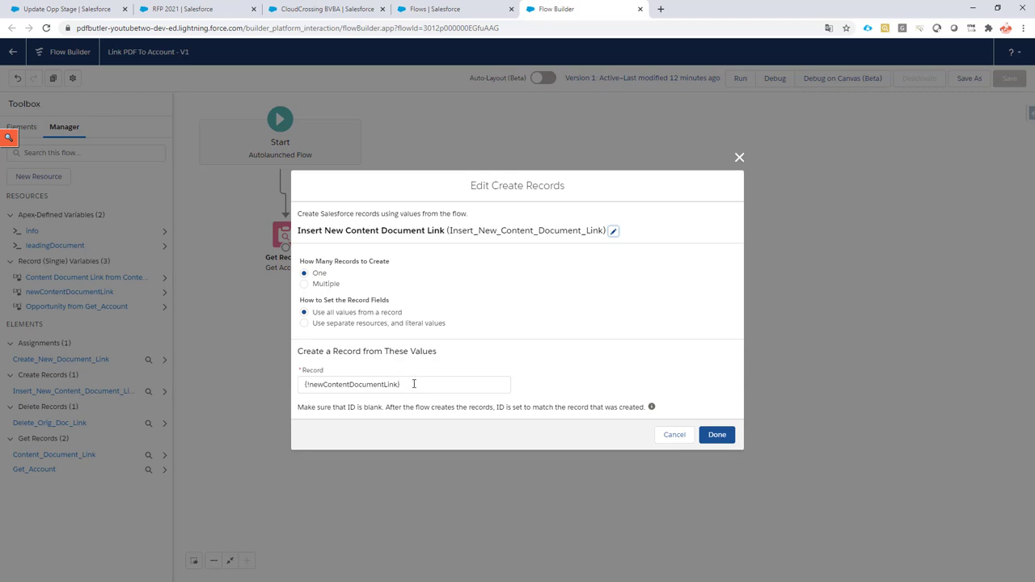
left_click(677, 436)
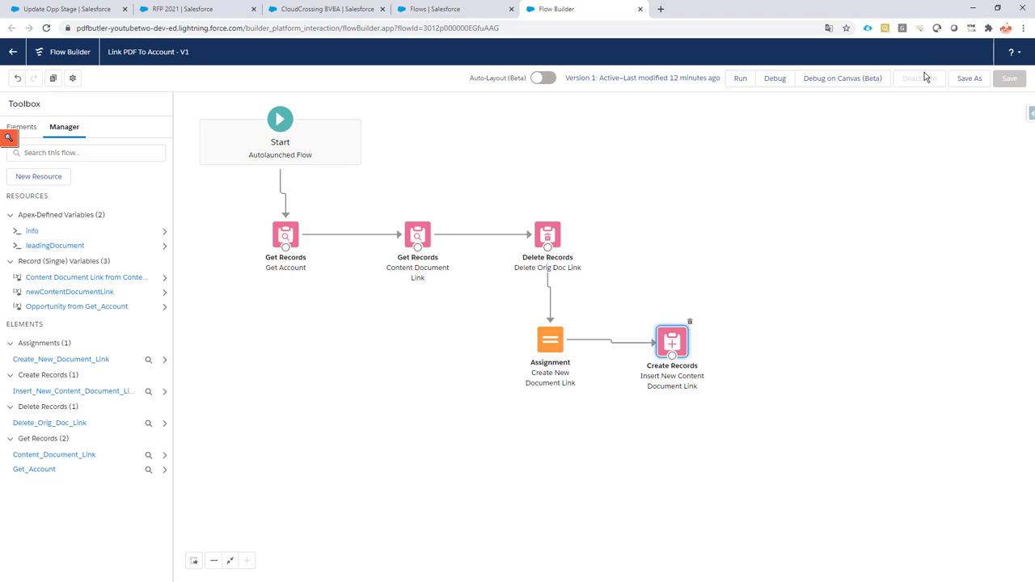
- Open the Flow Actionables Quote doc config from the Update Opp Stage actionable, and open that actionable in a separate browser tab
left_click(427, 10)
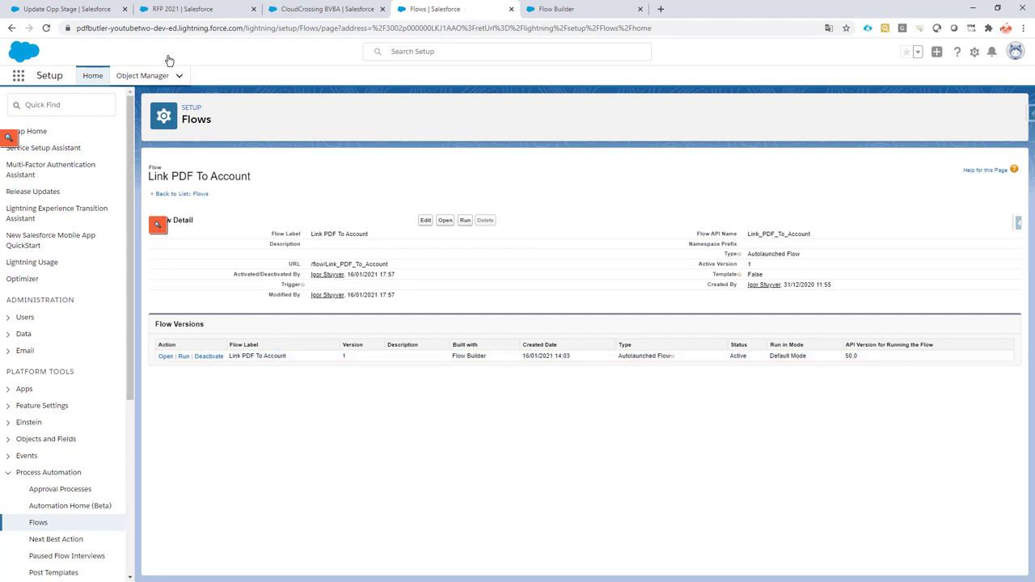
left_click(77, 9)
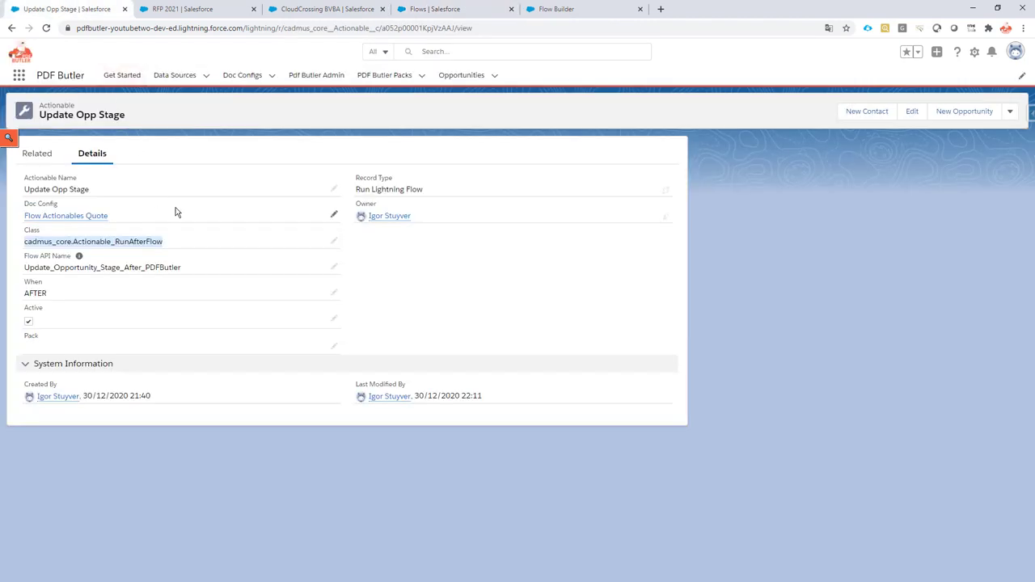
left_click(83, 219)
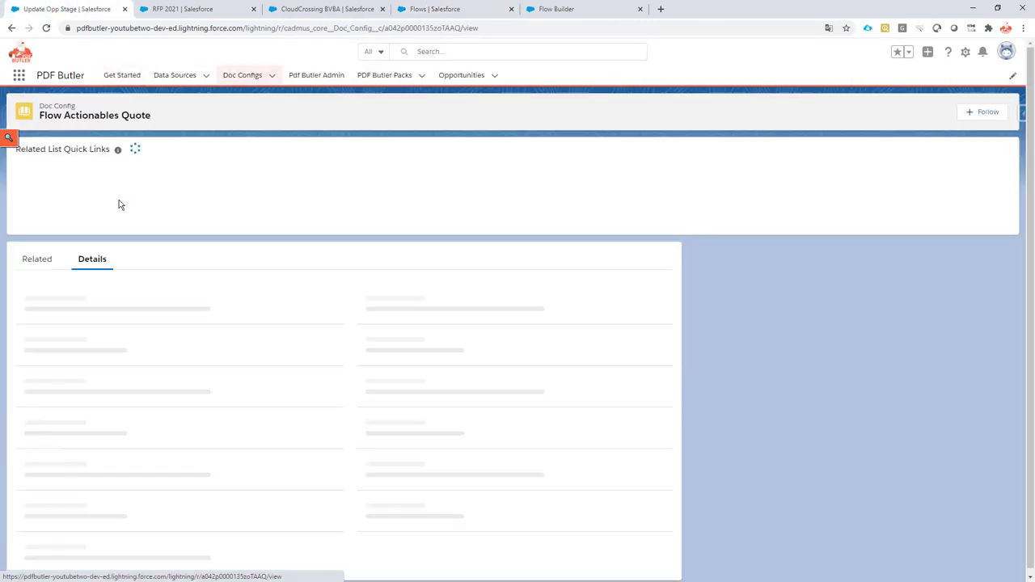
mouse_move(145, 173)
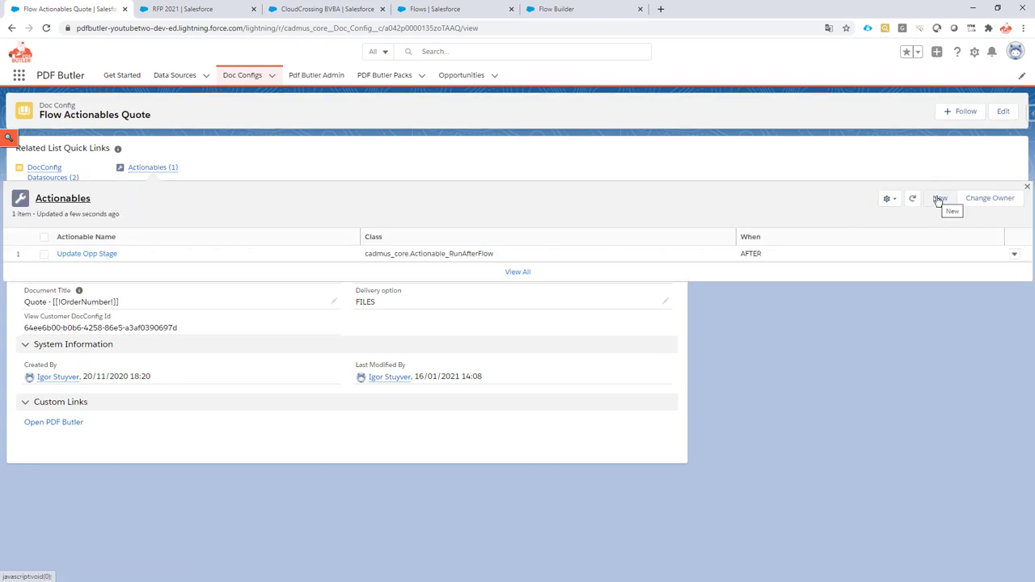
right_click(97, 254)
left_click(138, 261)
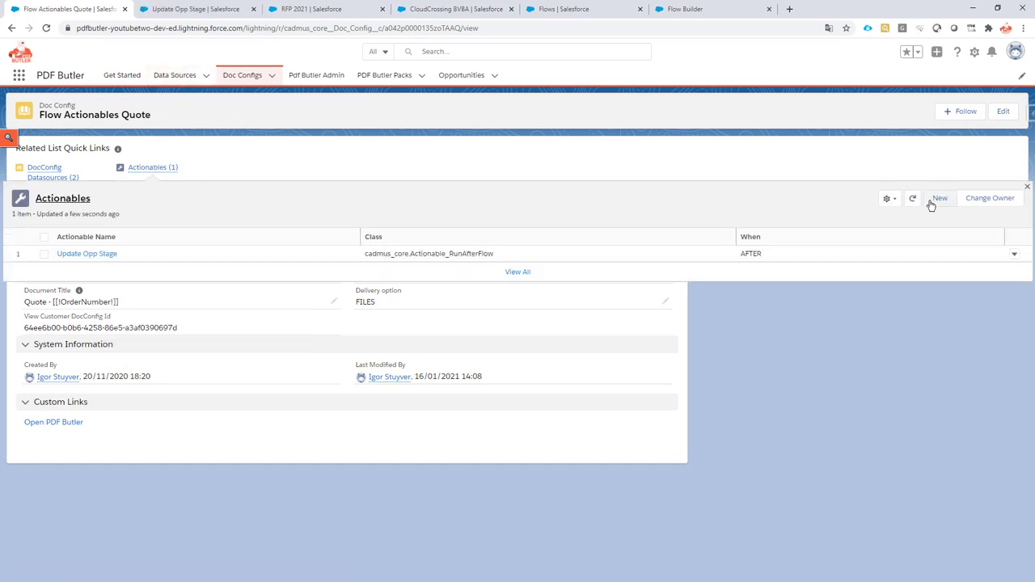
- Start a new actionable for the doc config with the record type Run Lightning Flow and the name Relink PDF to Account
left_click(932, 203)
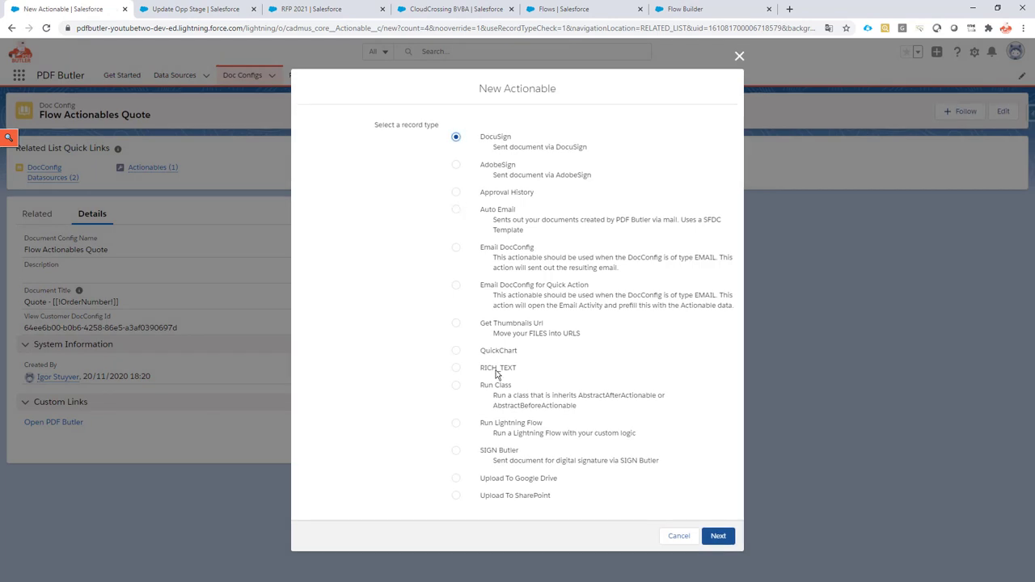
left_click(508, 430)
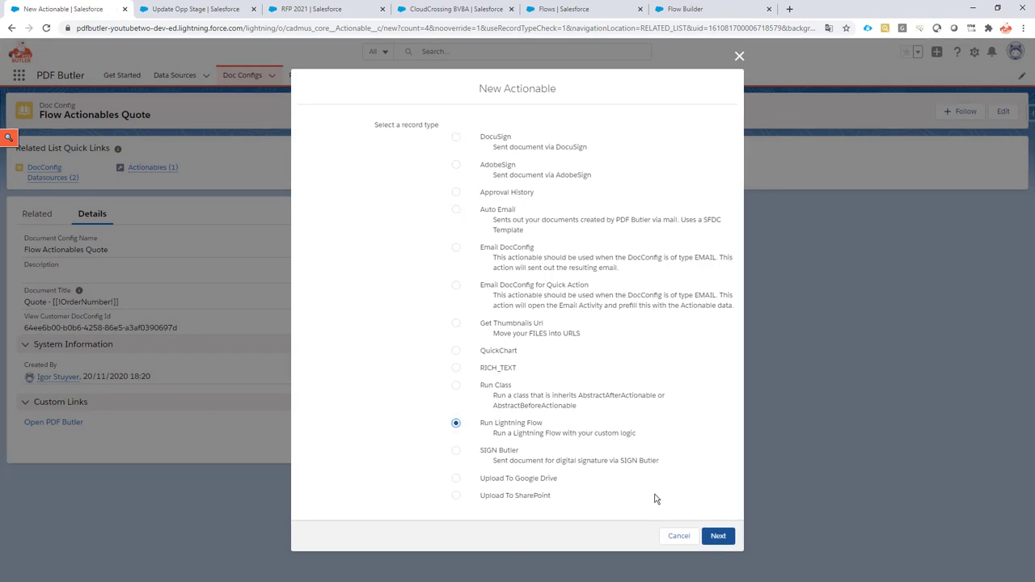
left_click(715, 537)
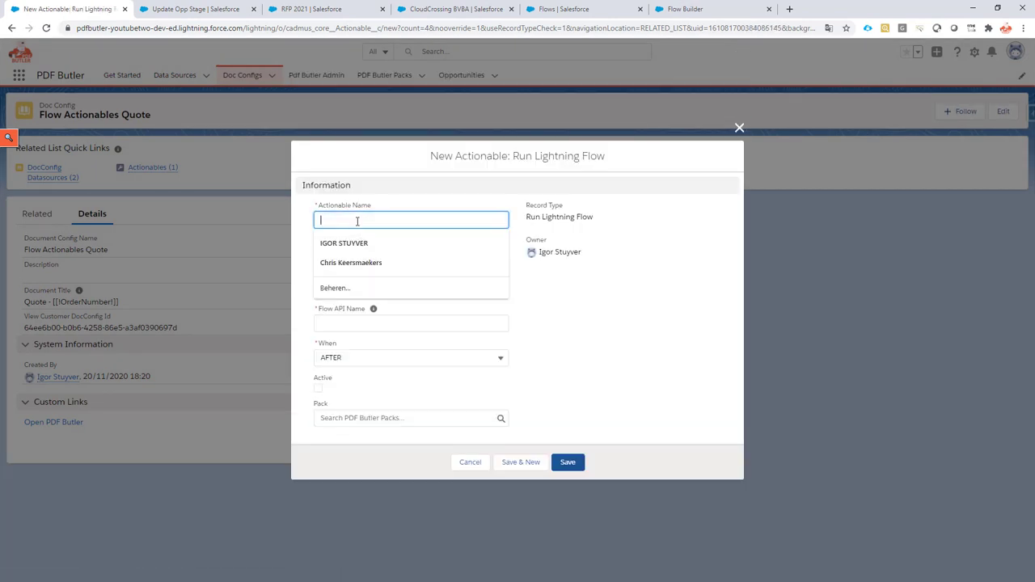
type("Rel")
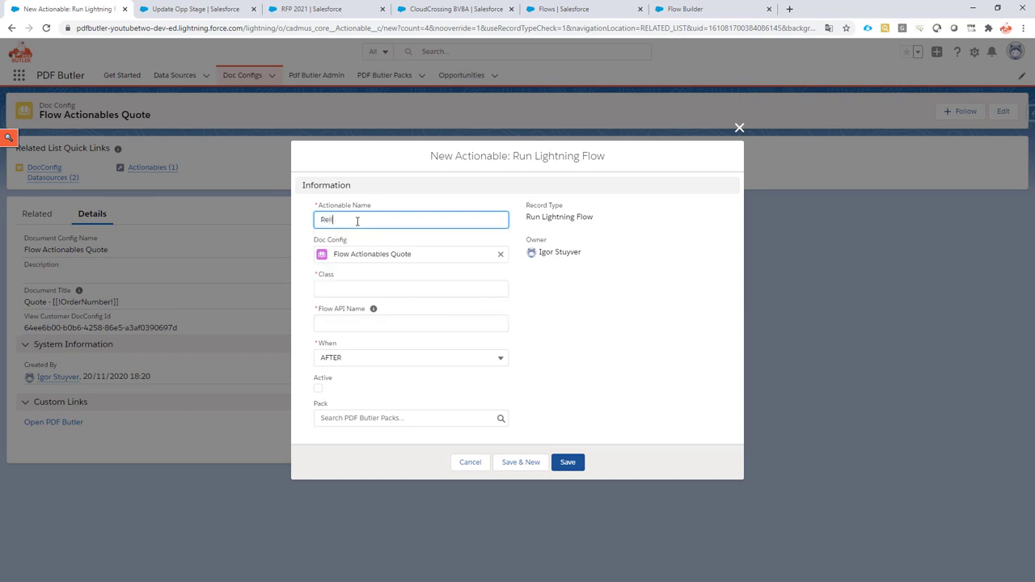
type("ink PD")
key("BackSpace")
type("PD")
- Copy the class cadmus_core.Actionable_RunAfterFlow from the Update Opp Stage actionable into the new actionable's class
left_click(195, 9)
left_click_drag(164, 241, 27, 242)
key("ctrl+c")
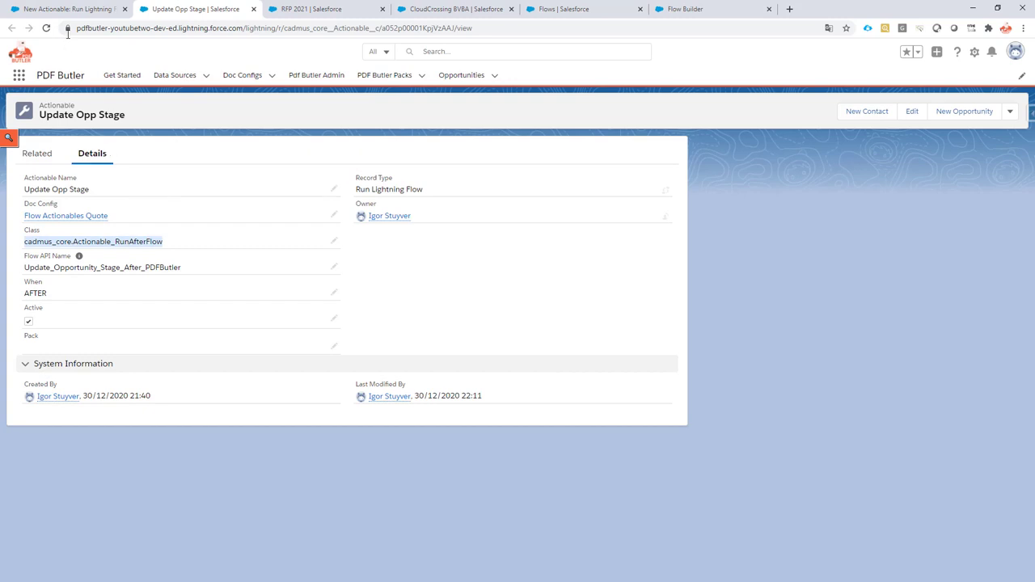
left_click(68, 9)
left_click(358, 284)
key("ctrl+v")
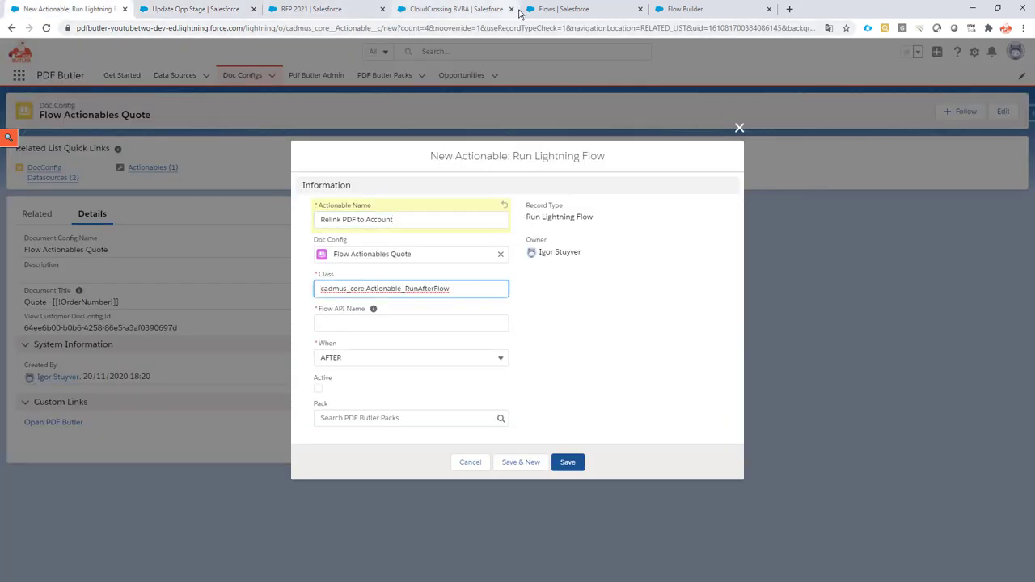
- Copy the flow API name Link_PDF_To_Account from the flow's detail page into the new actionable
left_click(567, 9)
double_click(777, 233)
key("ctrl+c")
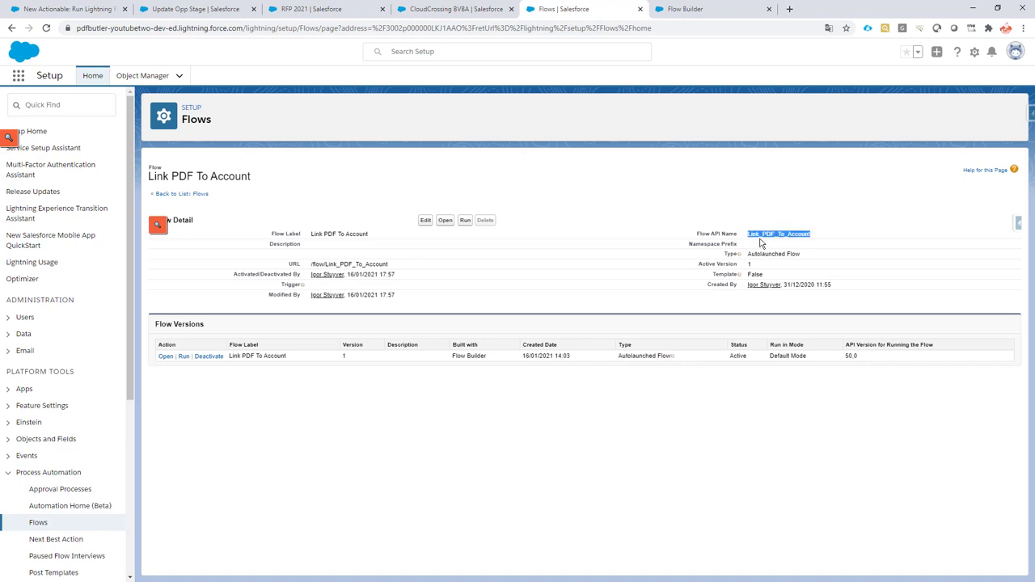
left_click(62, 14)
left_click(342, 322)
key("ctrl+v")
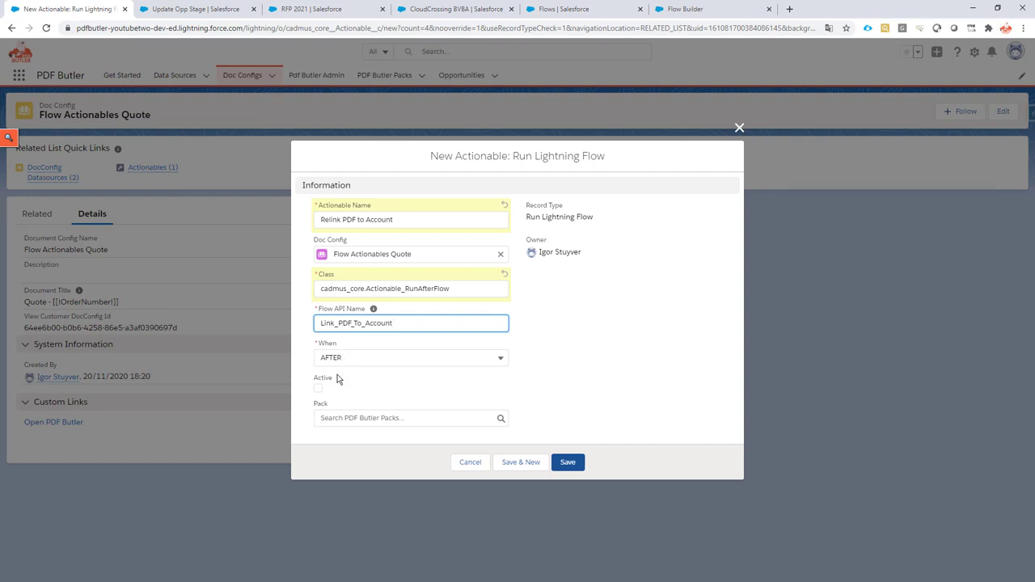
- Mark the new actionable as active, save it, and view the doc config's list of actionables
left_click(318, 389)
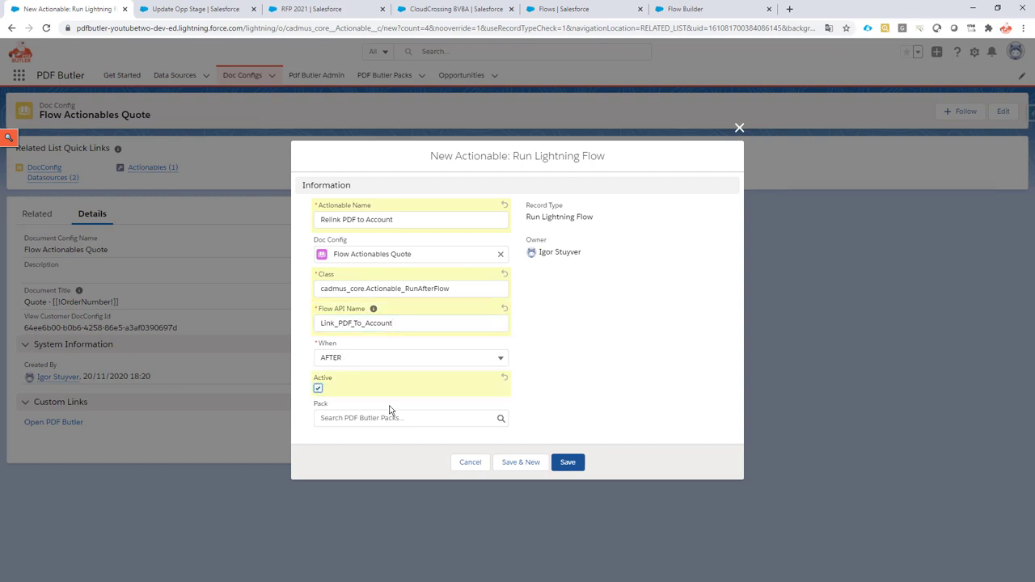
left_click(569, 462)
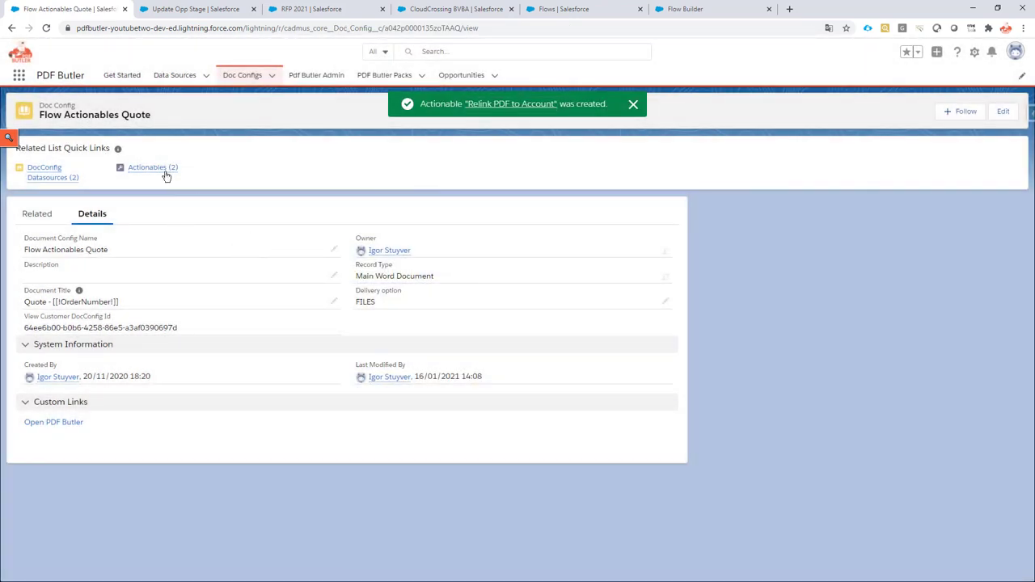
mouse_move(165, 175)
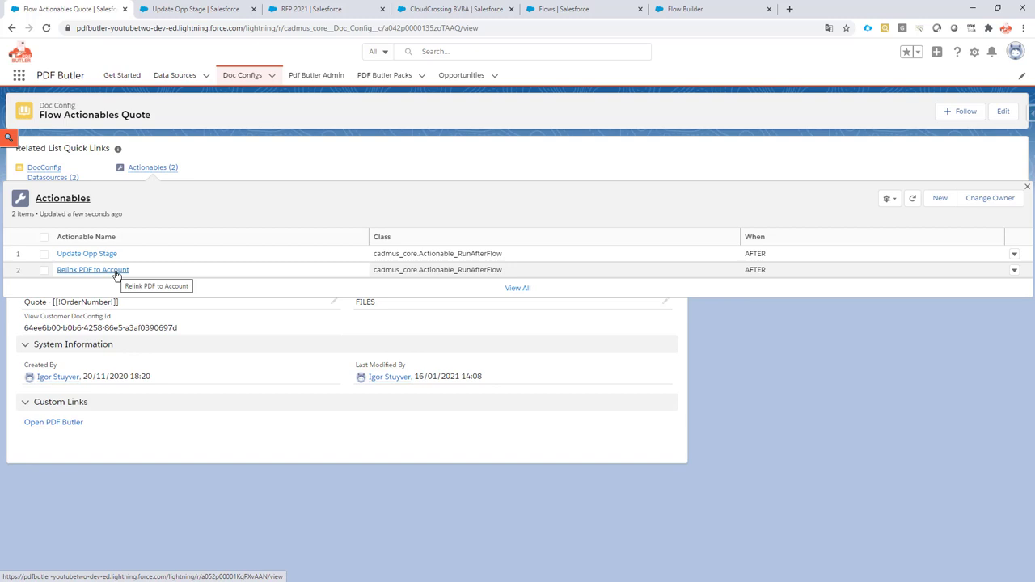
- Reload the RFP 2021 opportunity and check the CloudCrossing BVBA account's notes and attachments
left_click(196, 10)
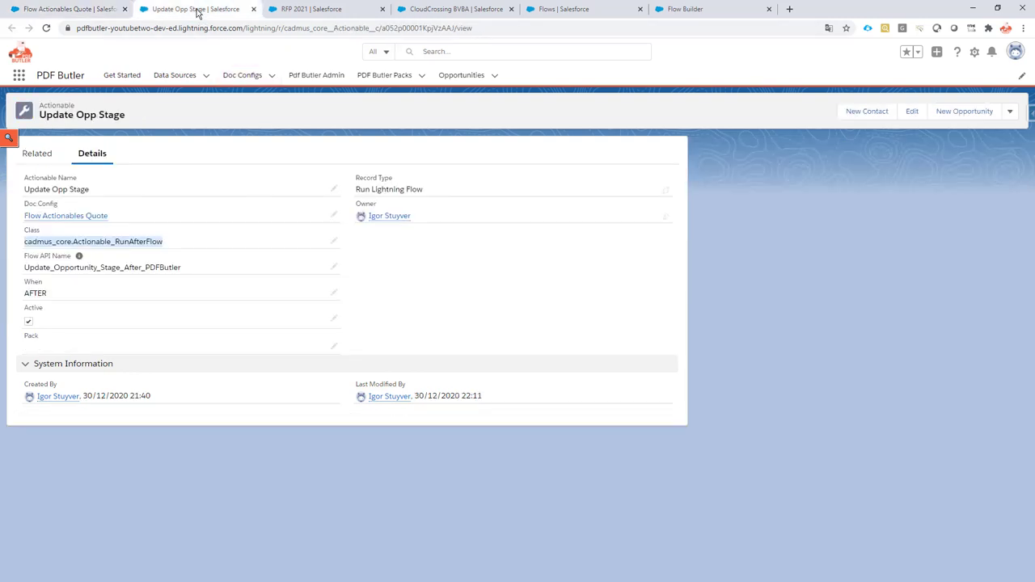
left_click(316, 9)
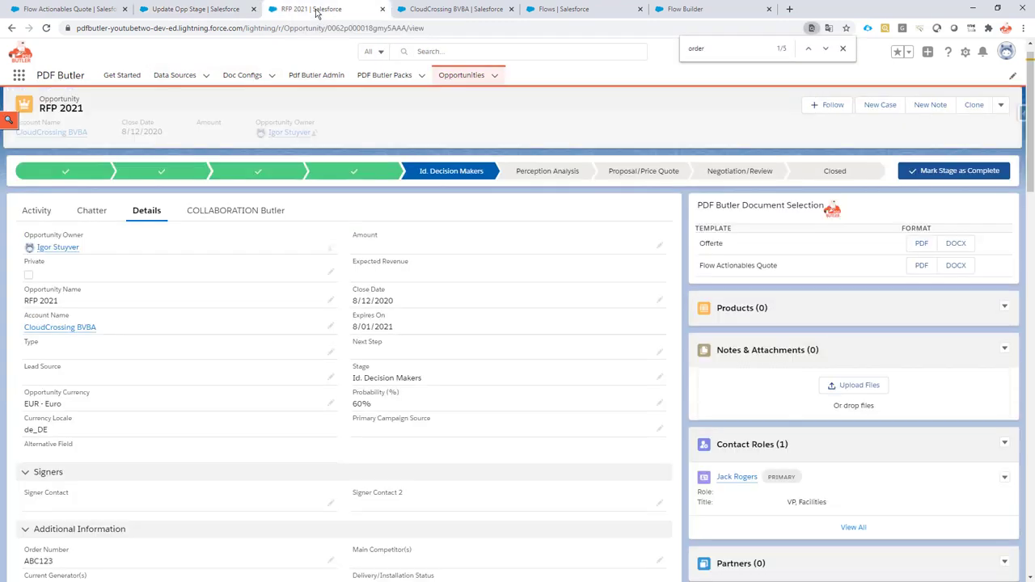
left_click(46, 28)
left_click(437, 10)
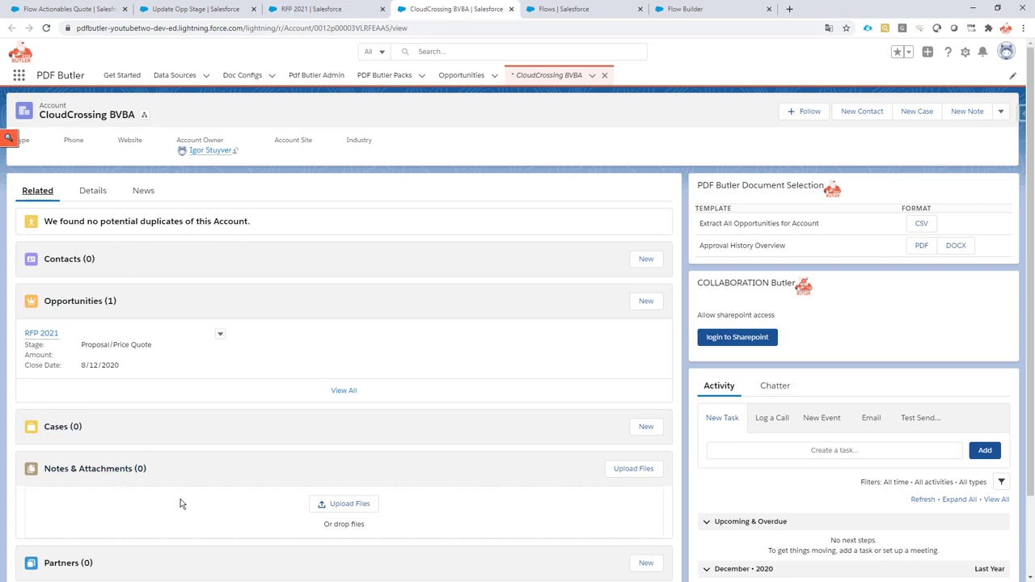
- Generate the Flow Actionables Quote as a PDF from the RFP 2021 opportunity and close the document preview
left_click(303, 9)
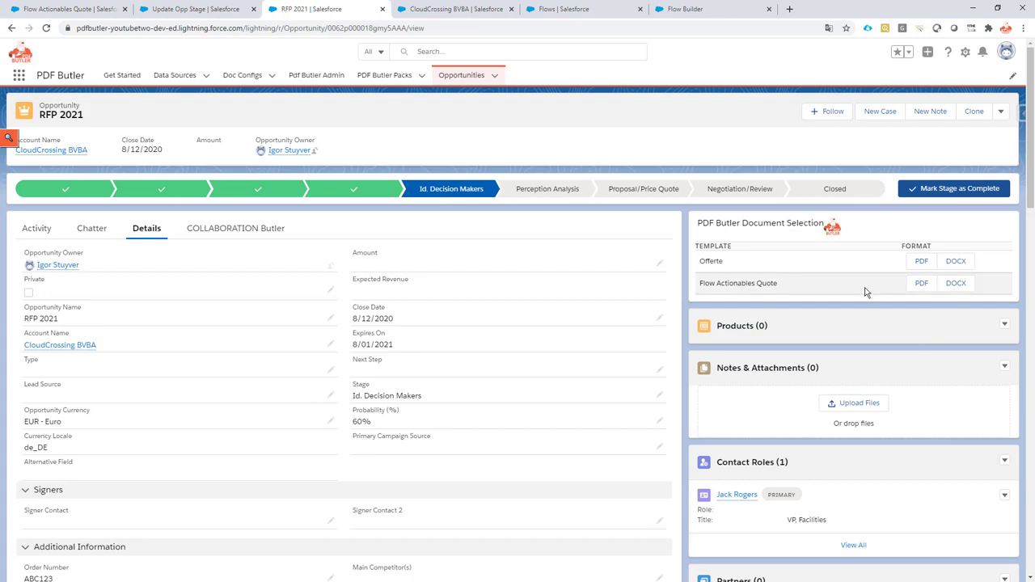
left_click(921, 284)
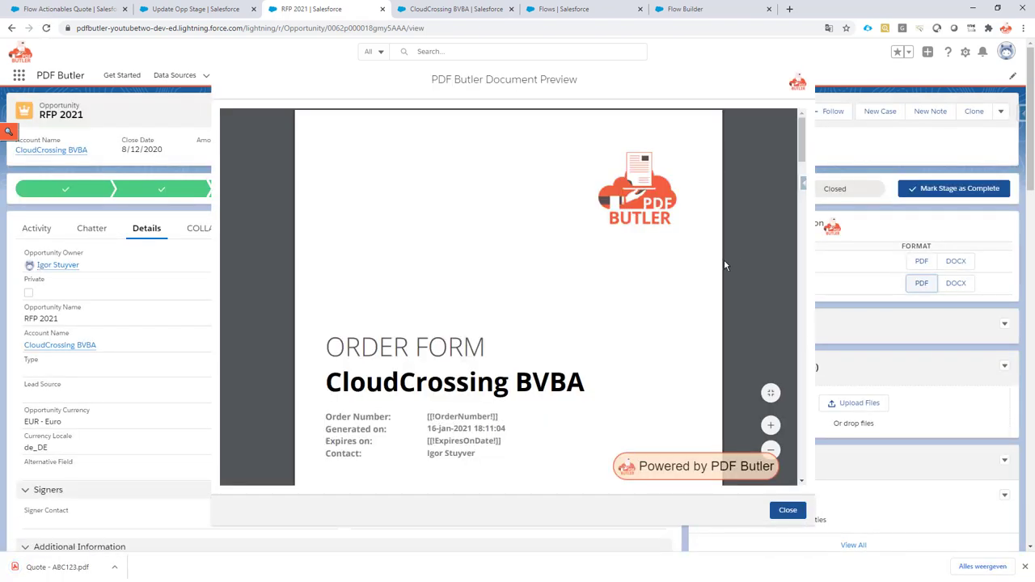
left_click(796, 511)
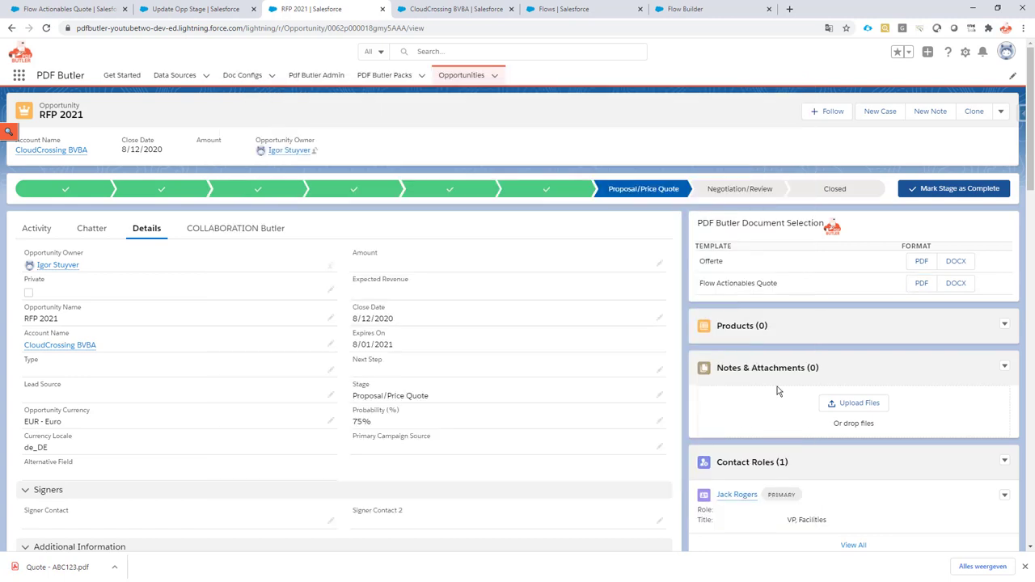
- Reload the RFP 2021 opportunity and the CloudCrossing BVBA account to compare their notes and attachments
left_click(46, 28)
left_click(464, 11)
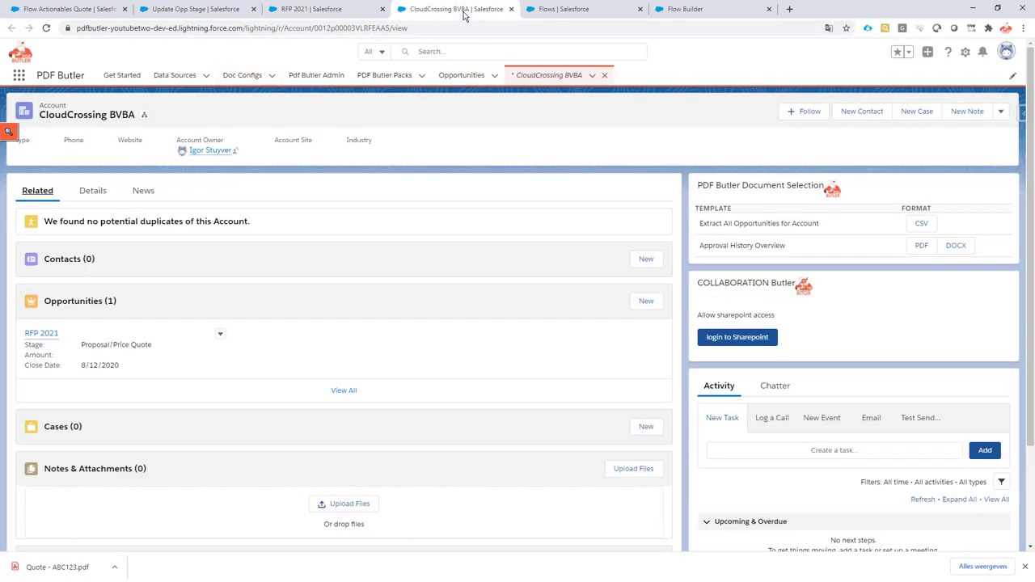
left_click(46, 28)
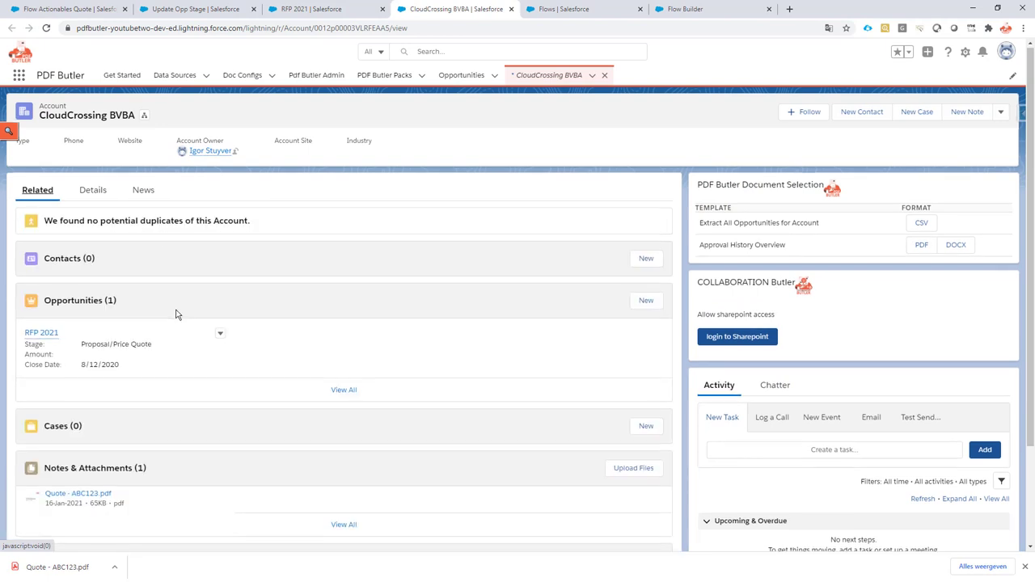
- Preview Quote - ABC123.pdf from the account's attachments, close the preview, and return to the Link PDF To Account flow
scroll(62, 389, "down", 2)
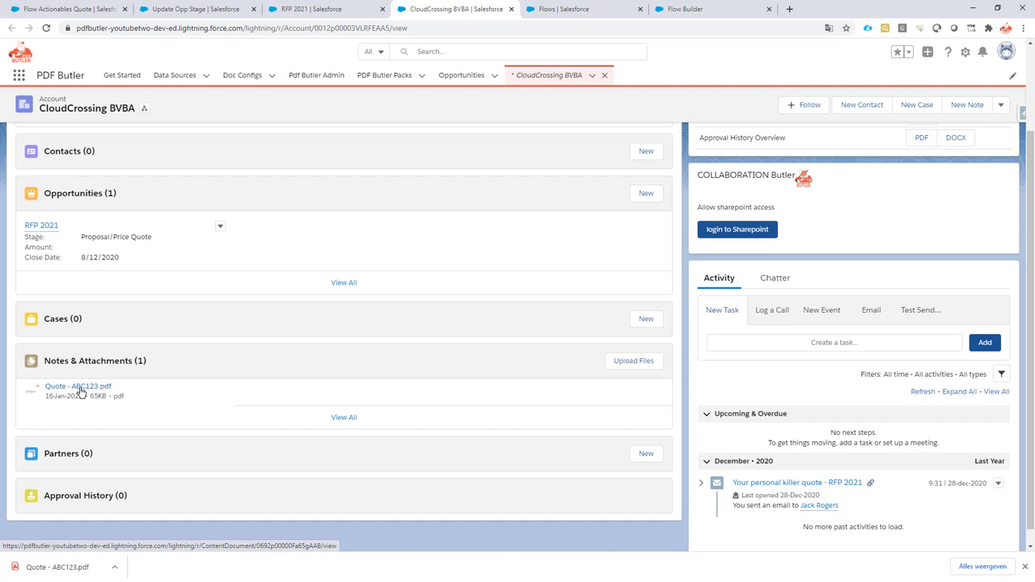
left_click(81, 393)
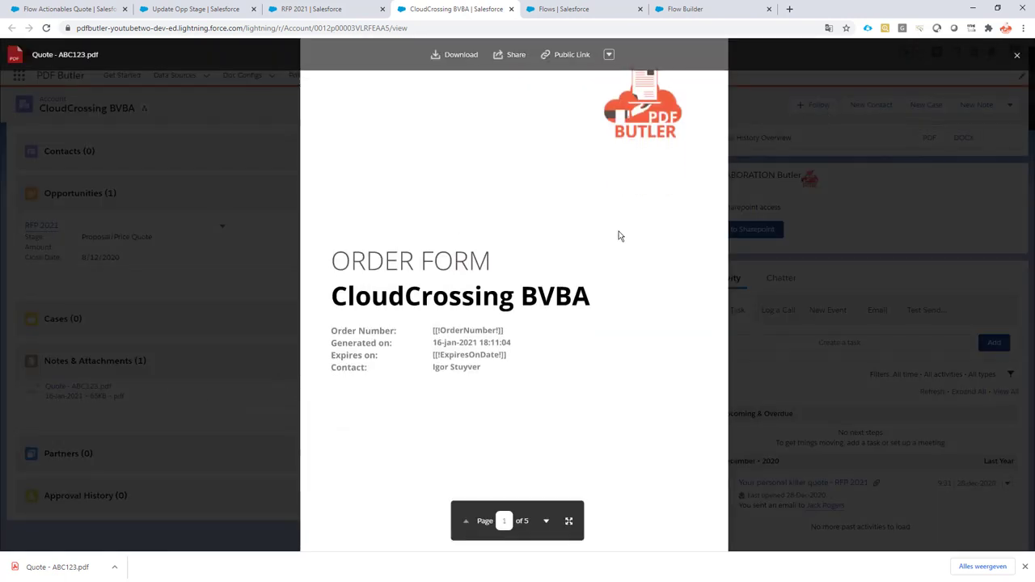
left_click(1017, 55)
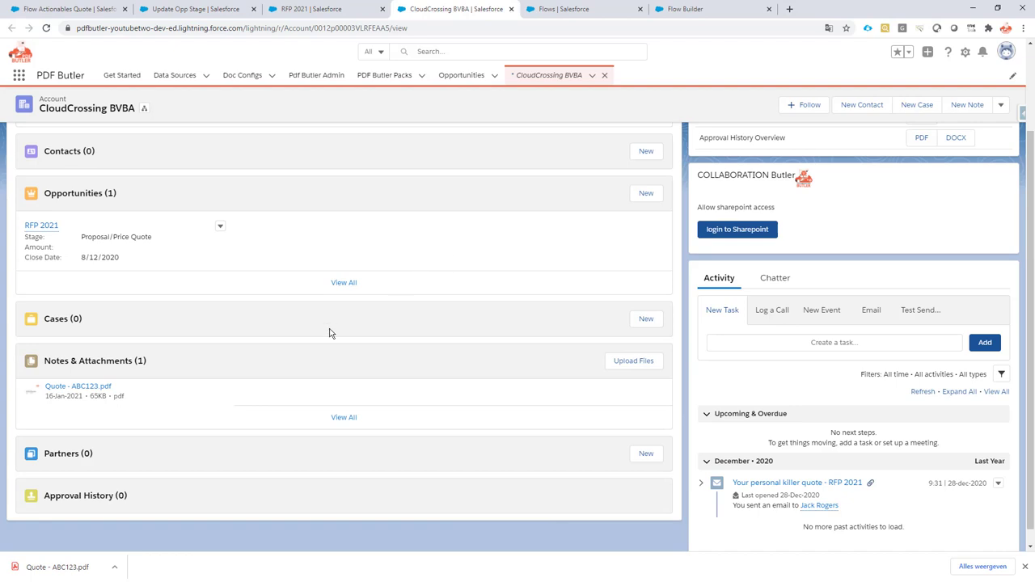
left_click(717, 10)
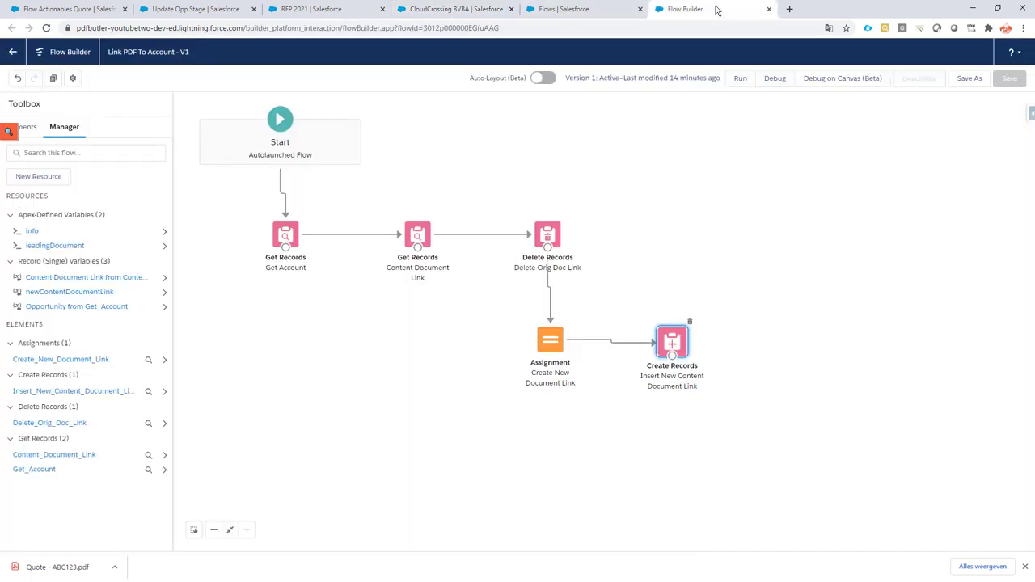